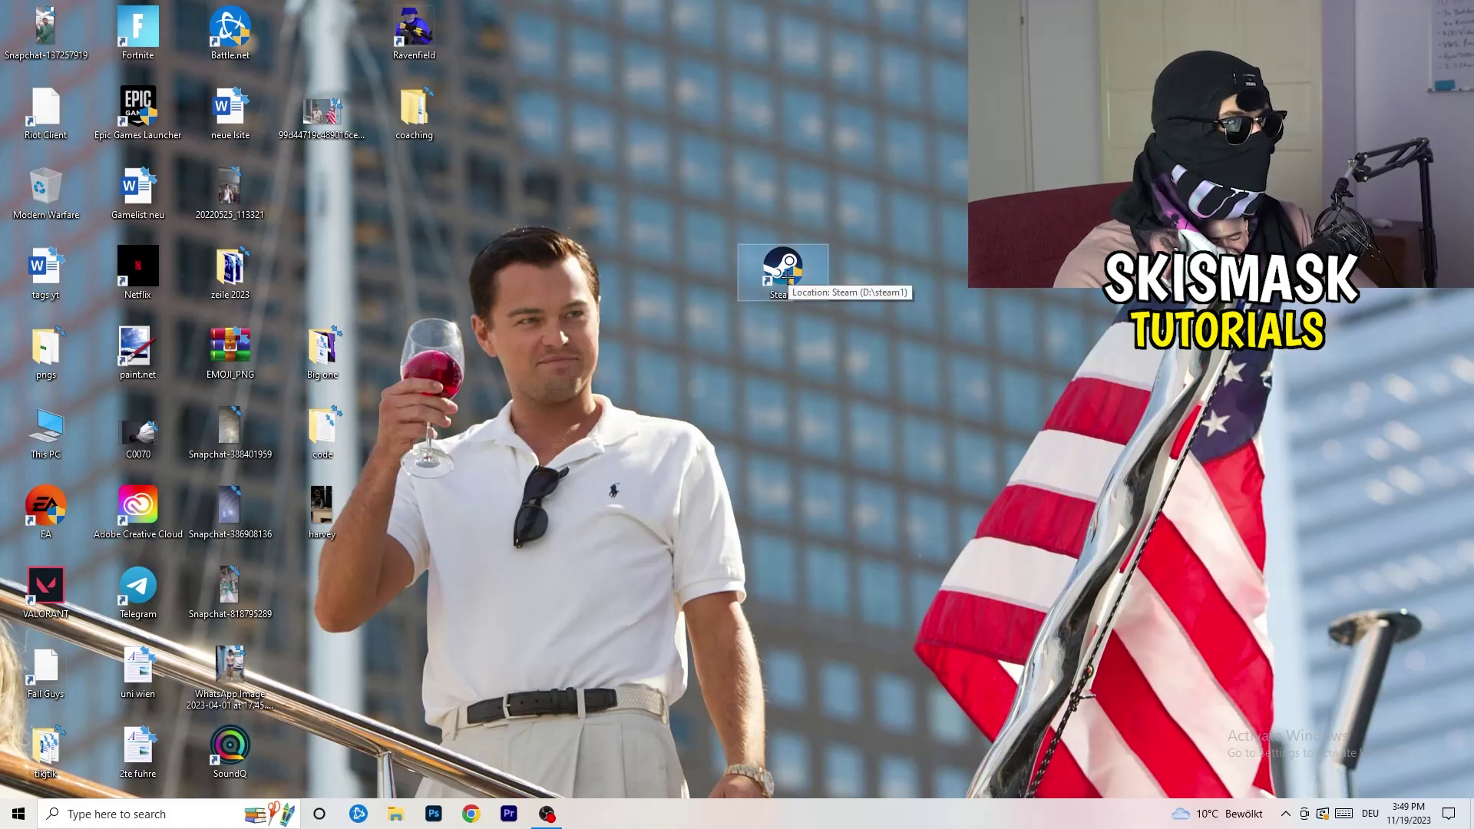
Check the Steam shortcut's compatibility settings for the compatibility mode and run-as-administrator options, and accept them
right_click(788, 275)
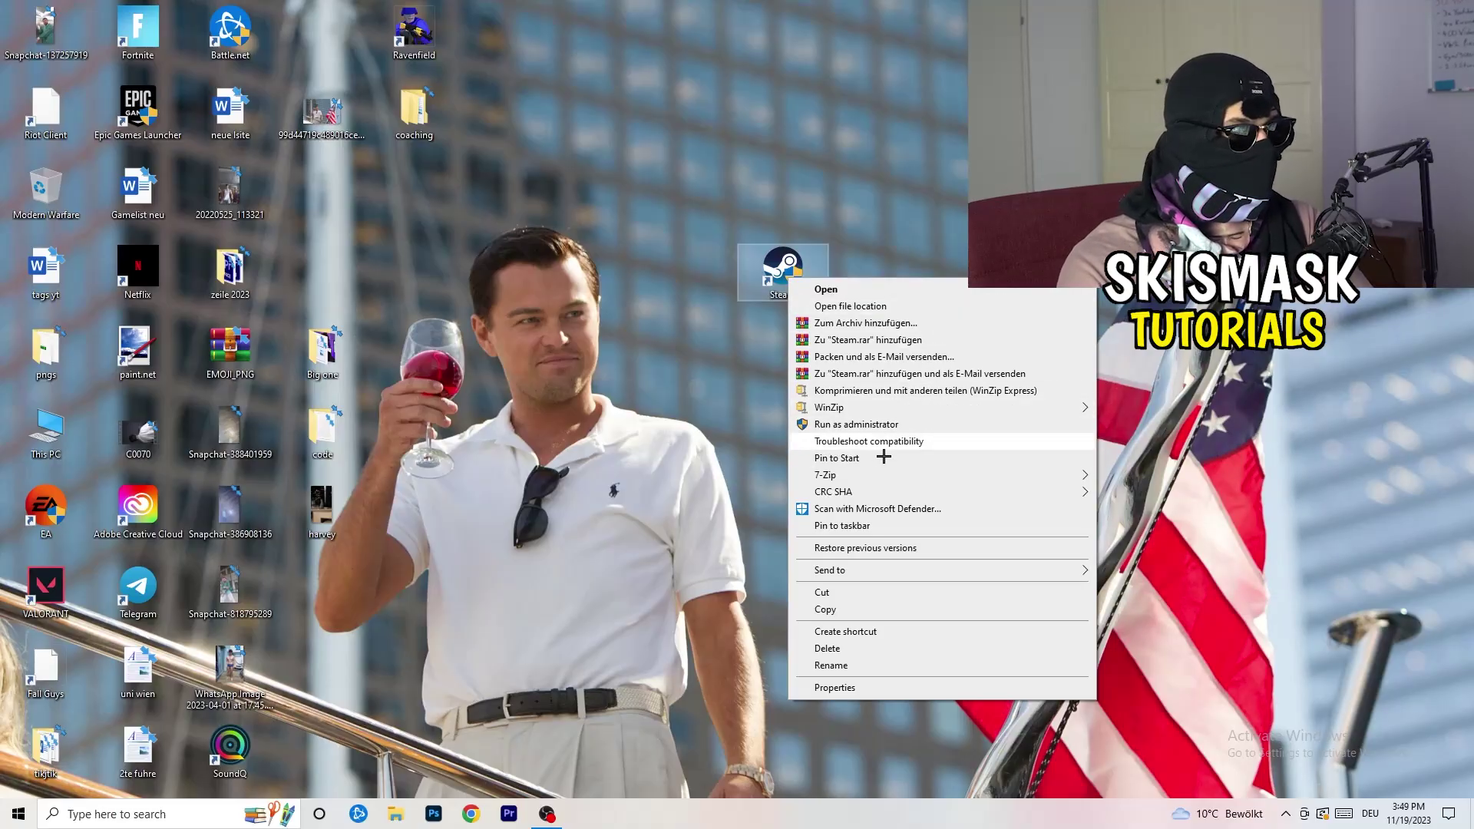
left_click(833, 688)
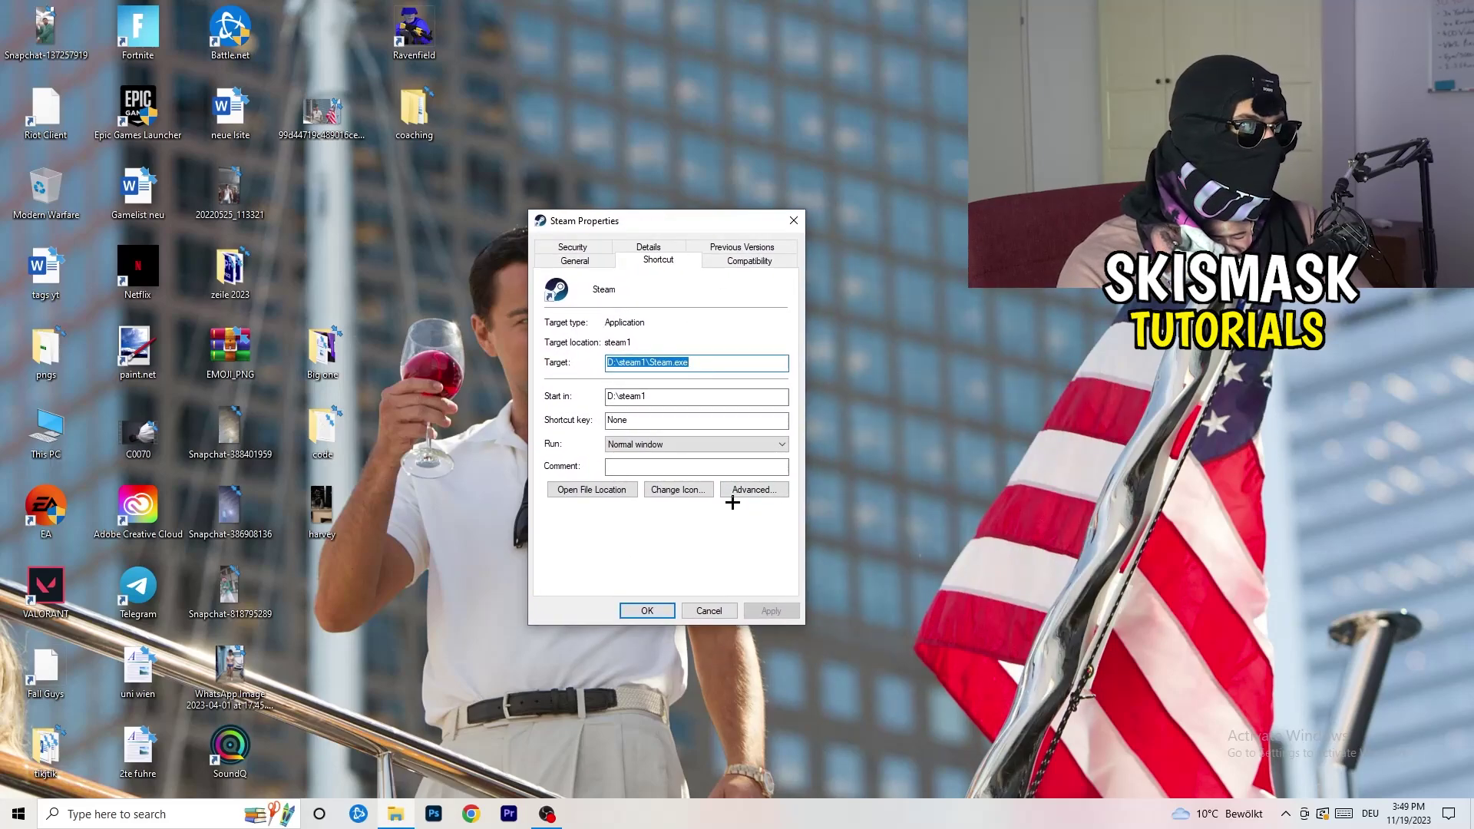
left_click(748, 260)
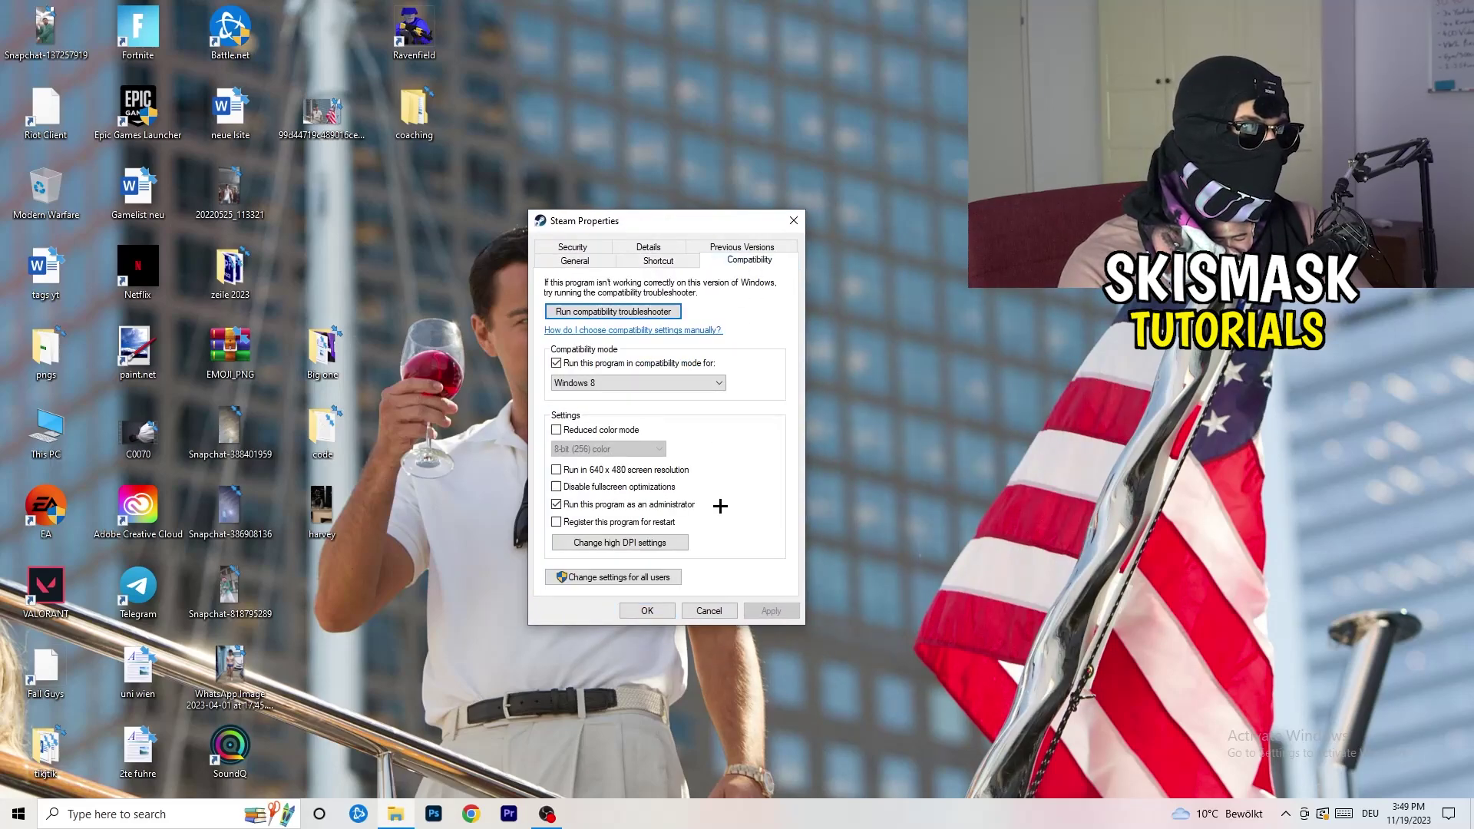
left_click_drag(694, 223, 868, 158)
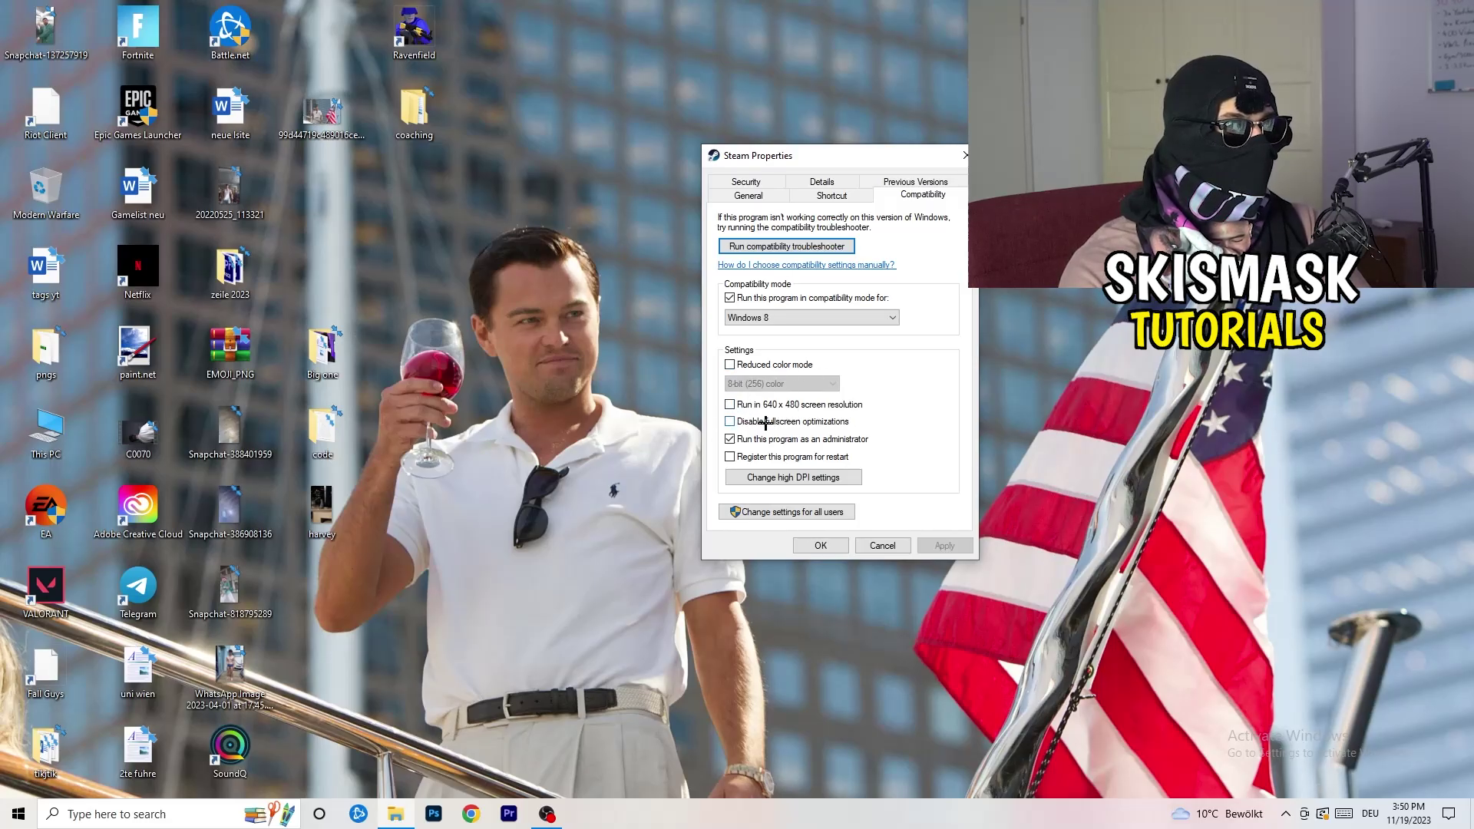
left_click(729, 439)
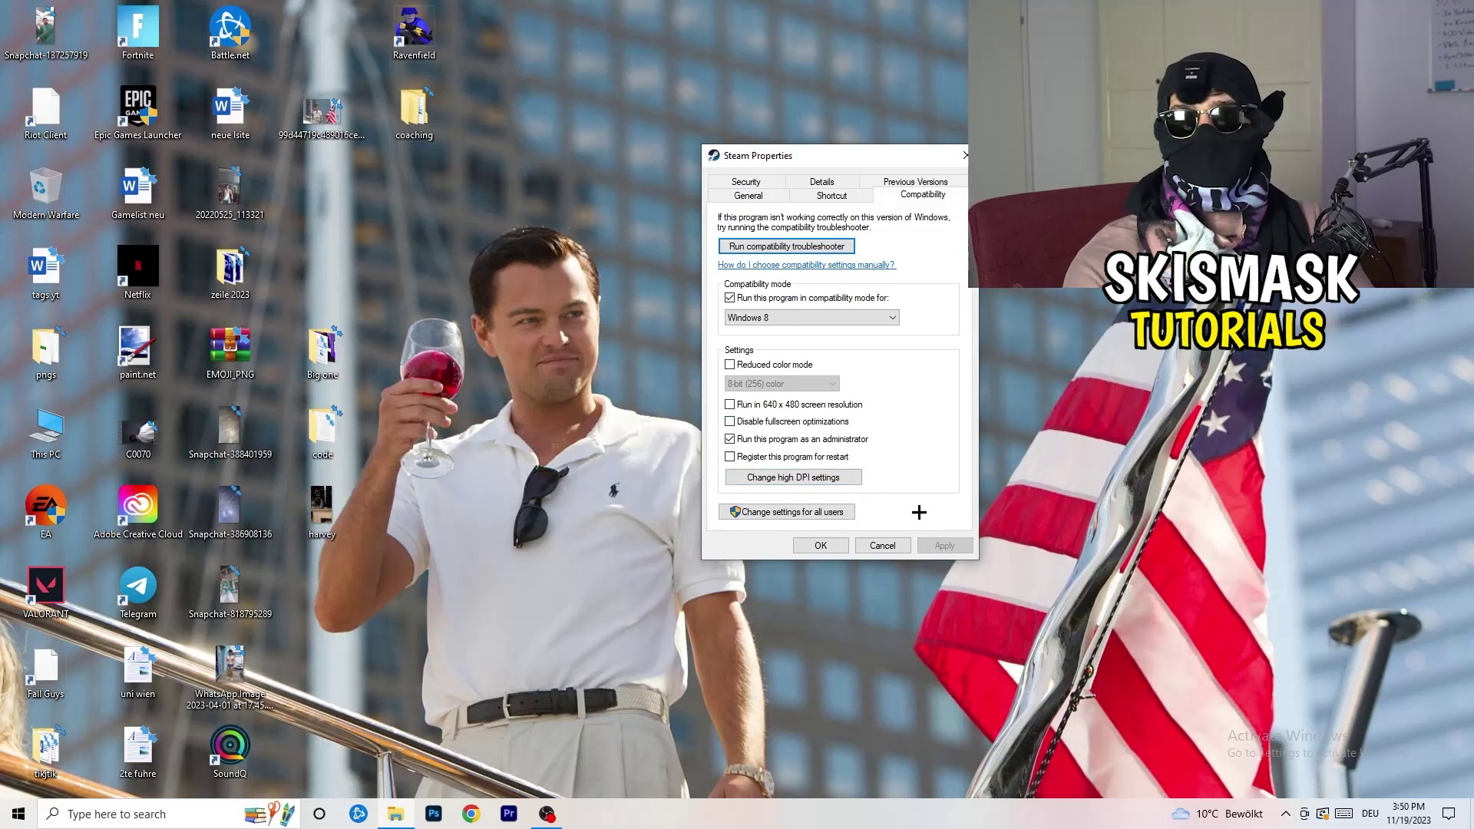
left_click(828, 546)
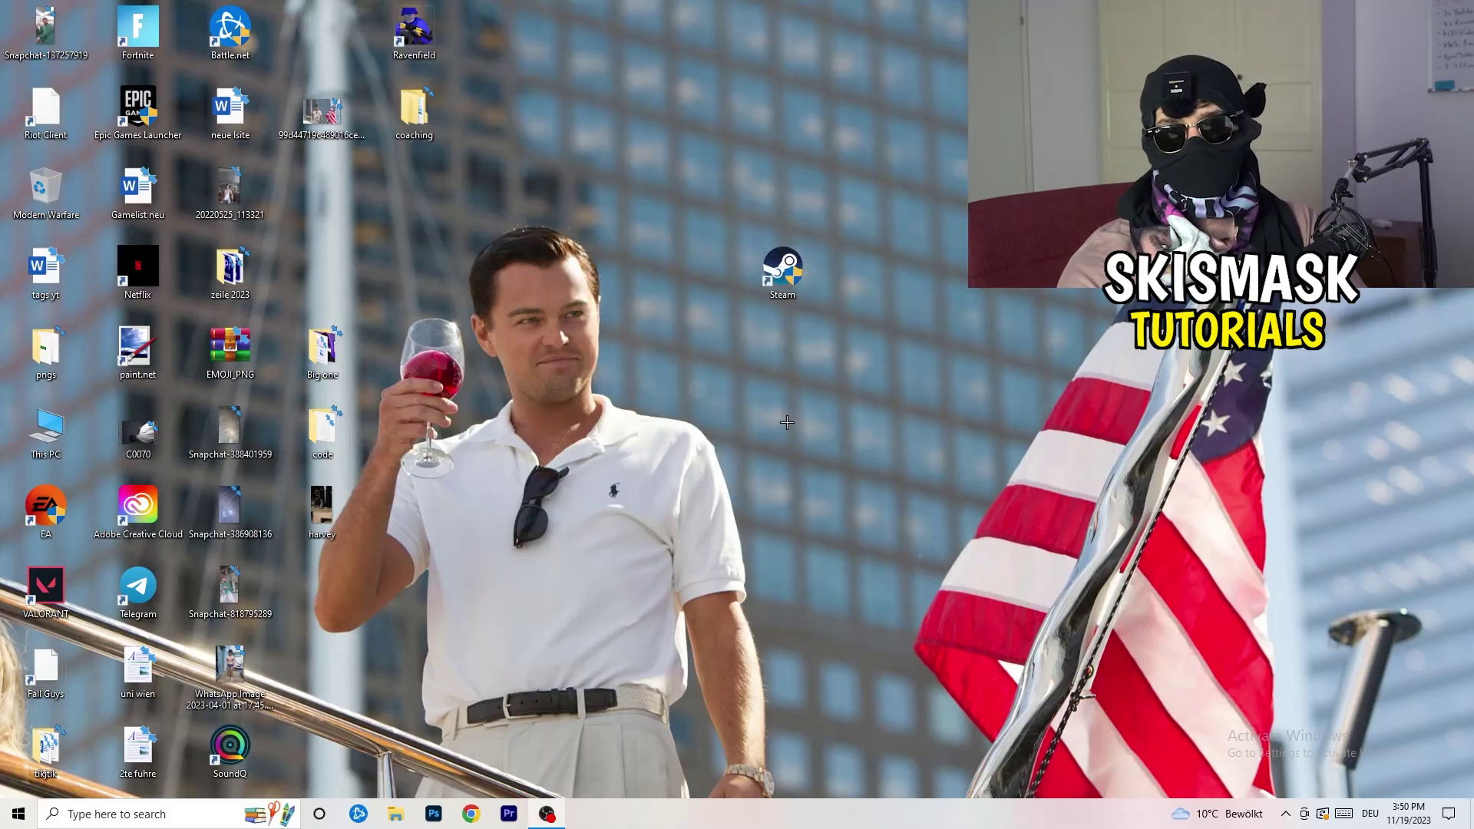
Move the Steam shortcut on the desktop onto the wallpaper man's head and deselect it
left_click_drag(783, 271, 697, 275)
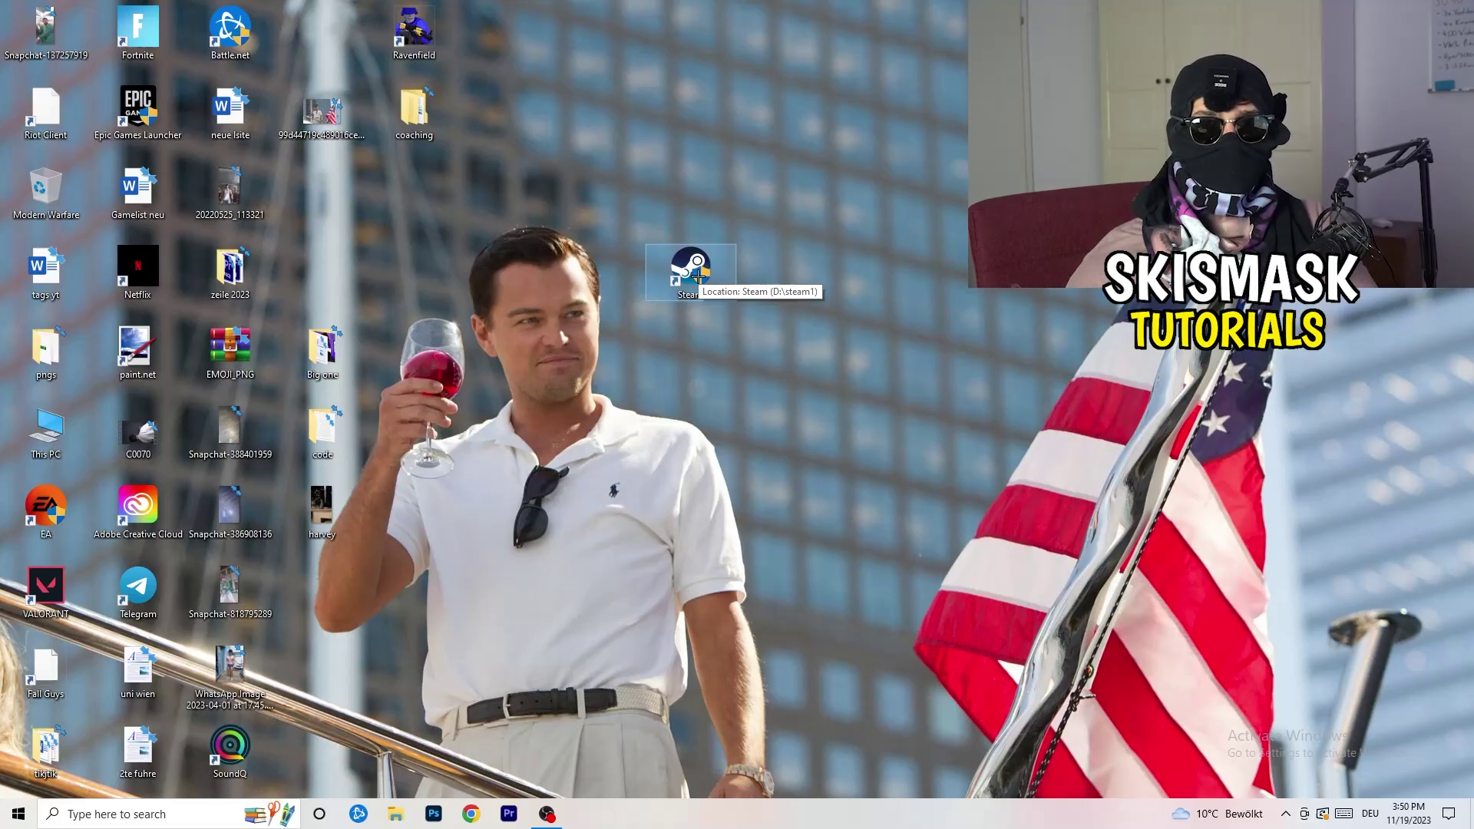
left_click_drag(697, 273, 512, 276)
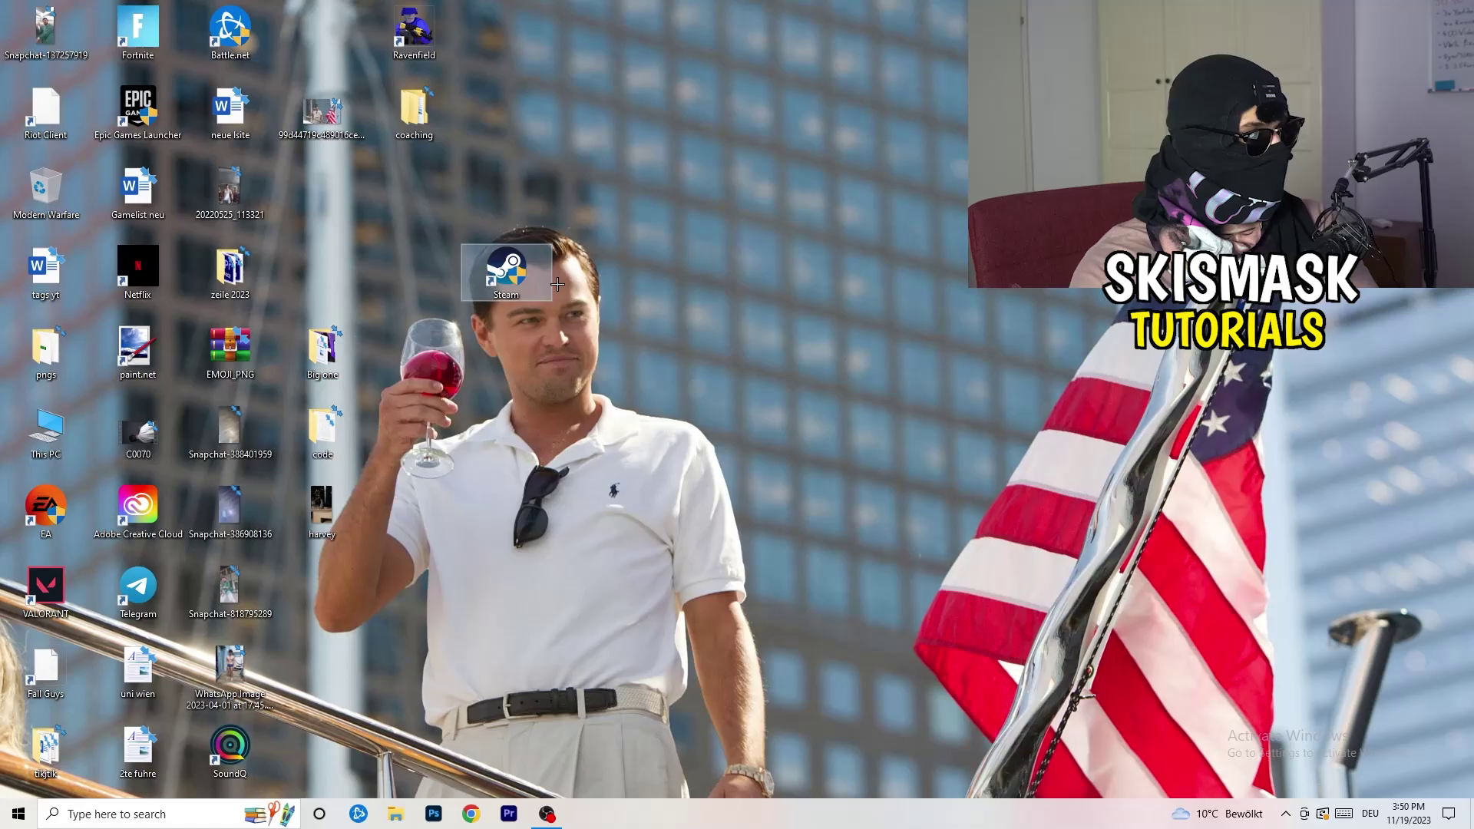
left_click(718, 225)
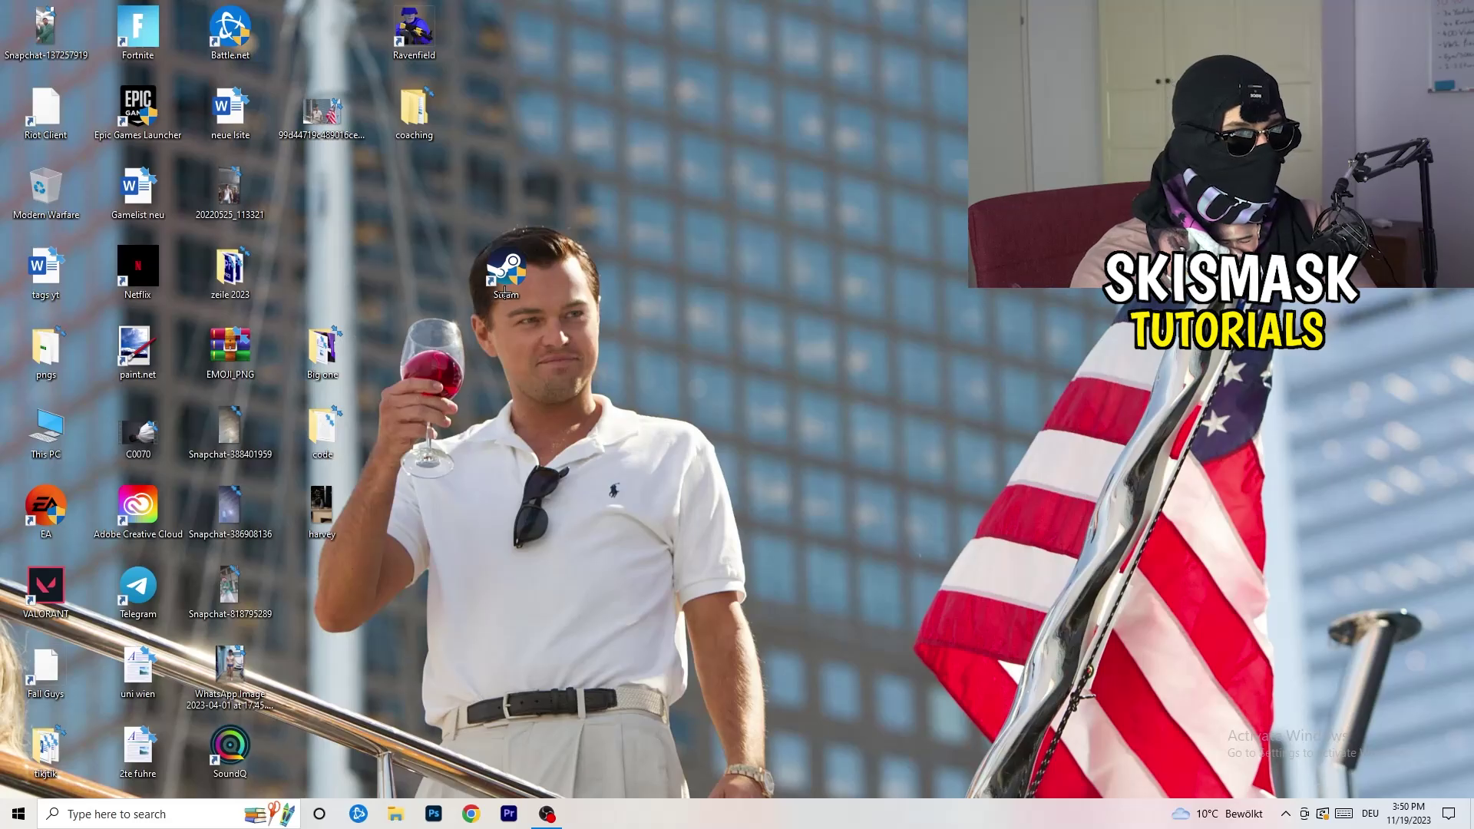
Review the compatibility options in the relocated Steam shortcut's properties
right_click(507, 286)
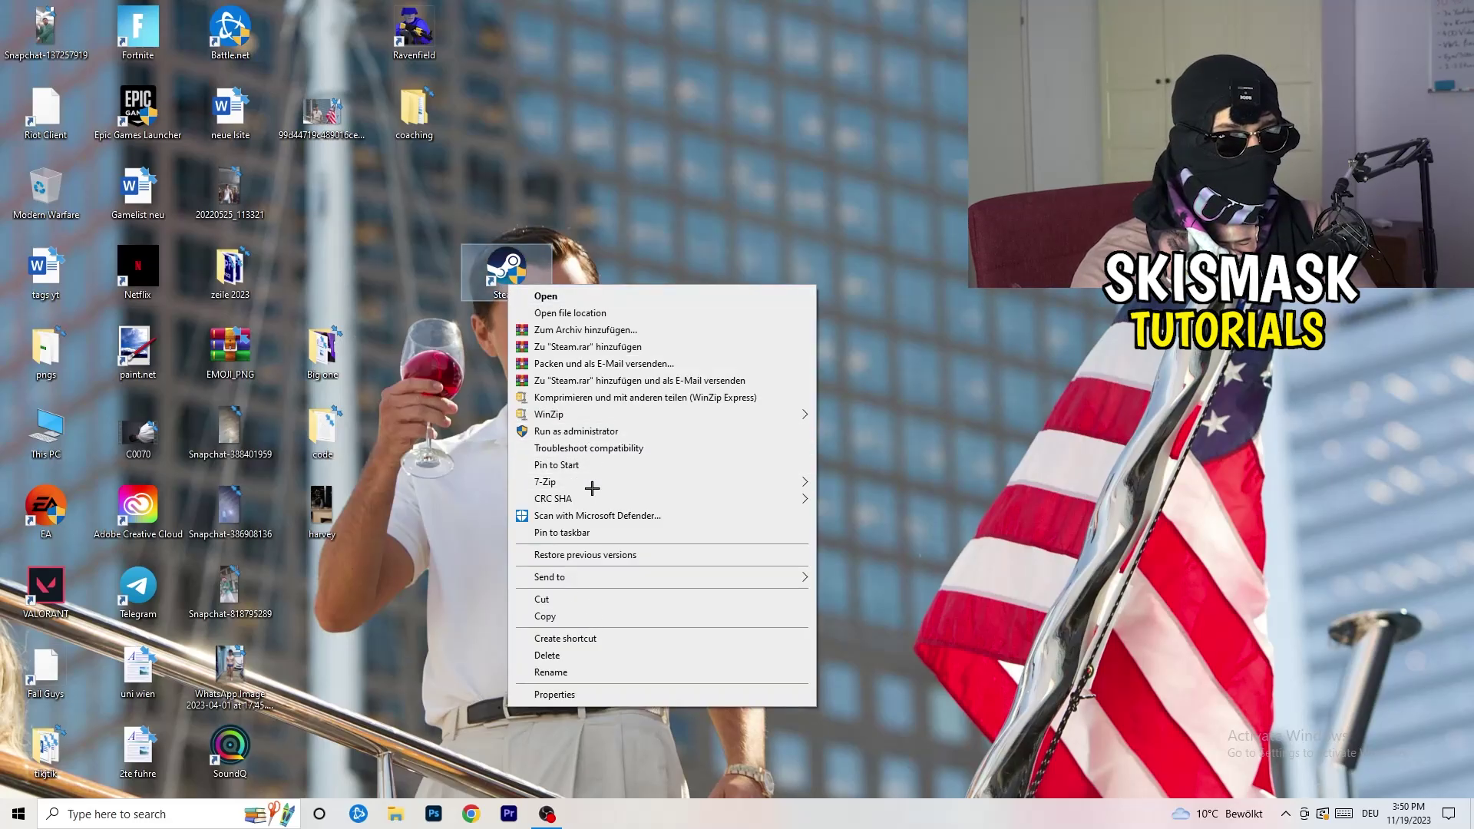
left_click(556, 694)
left_click(734, 337)
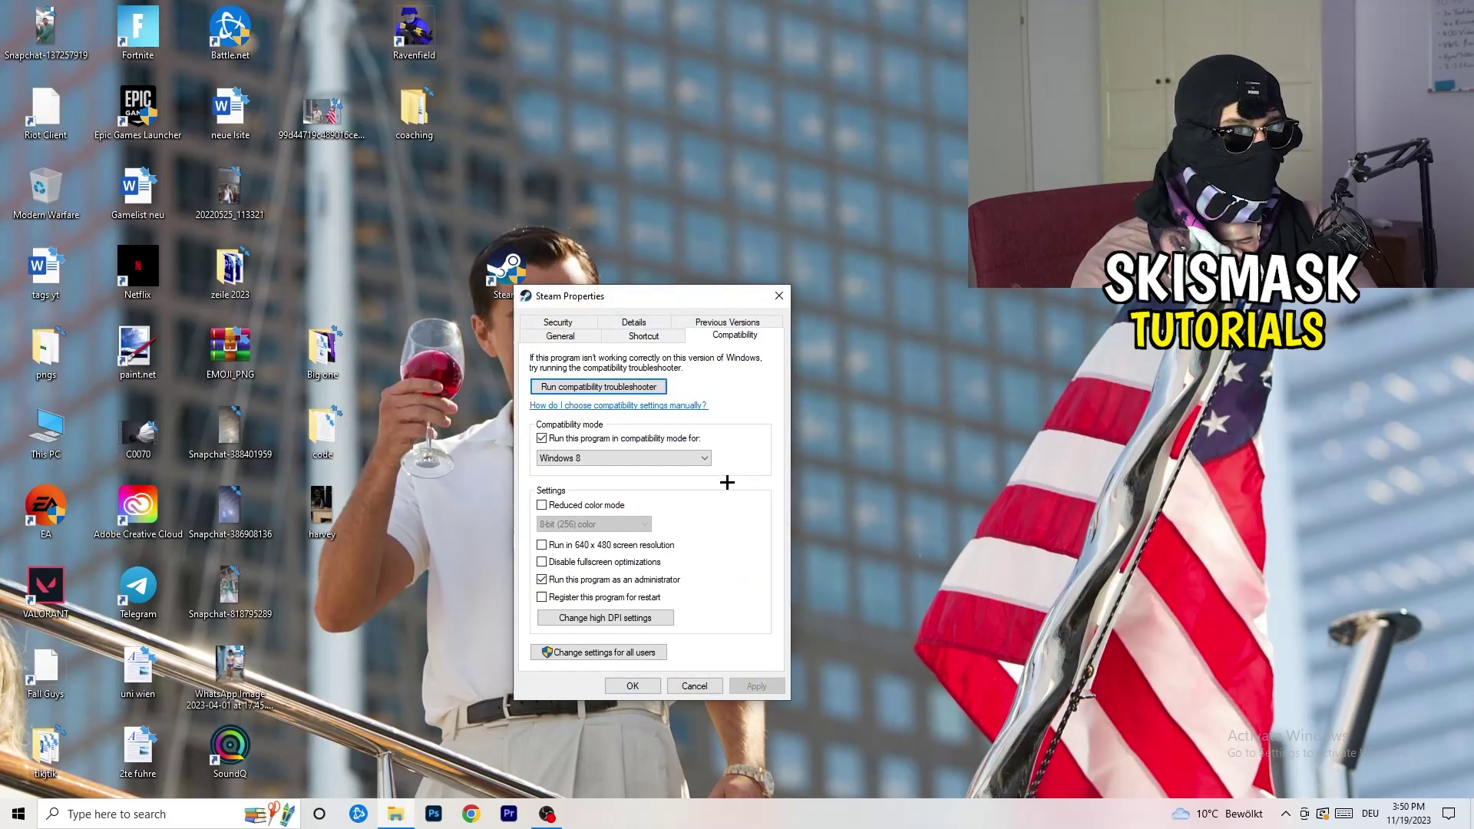
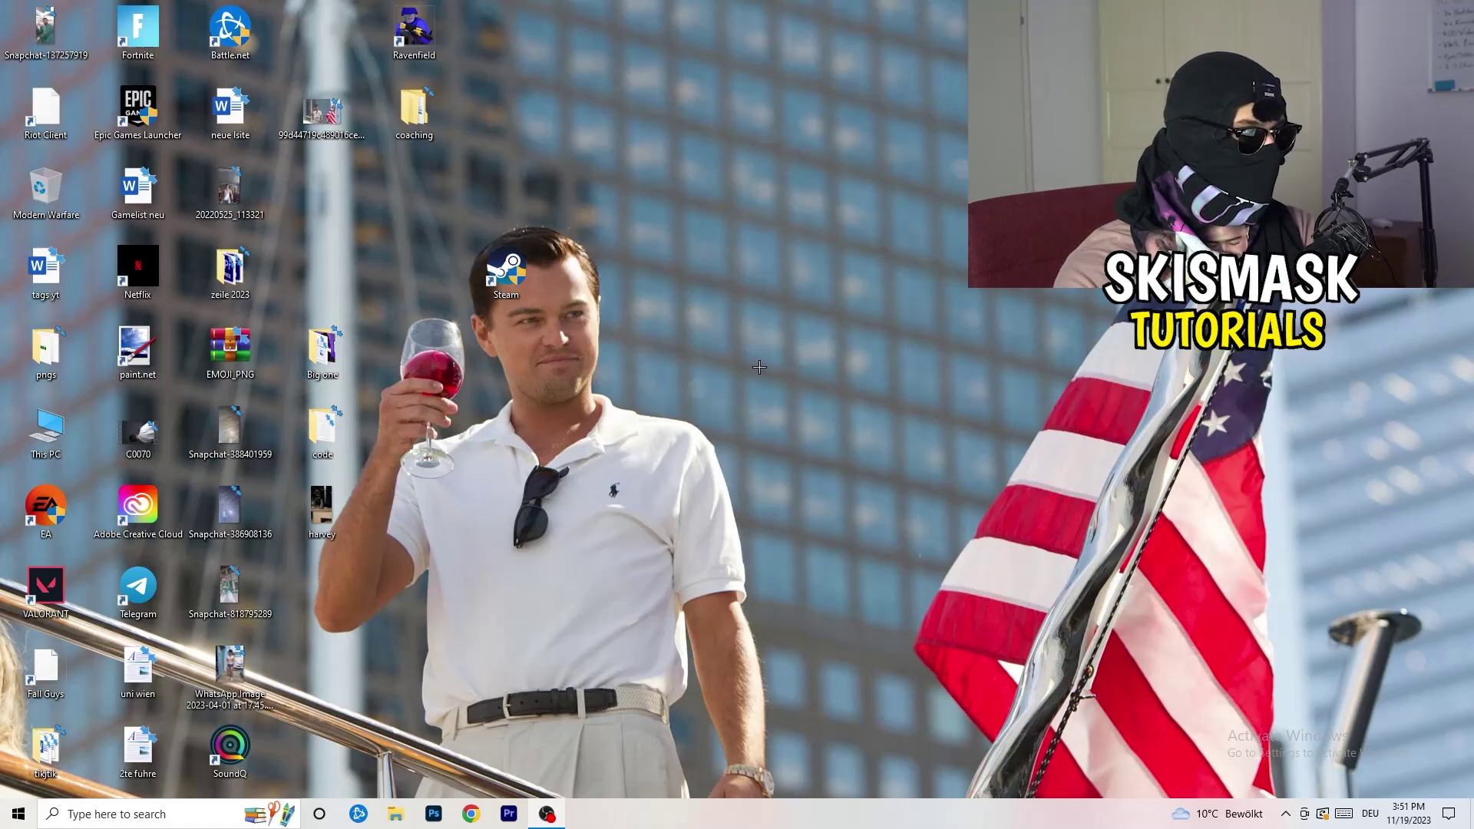
Open Task Manager
left_click_drag(748, 823, 830, 718)
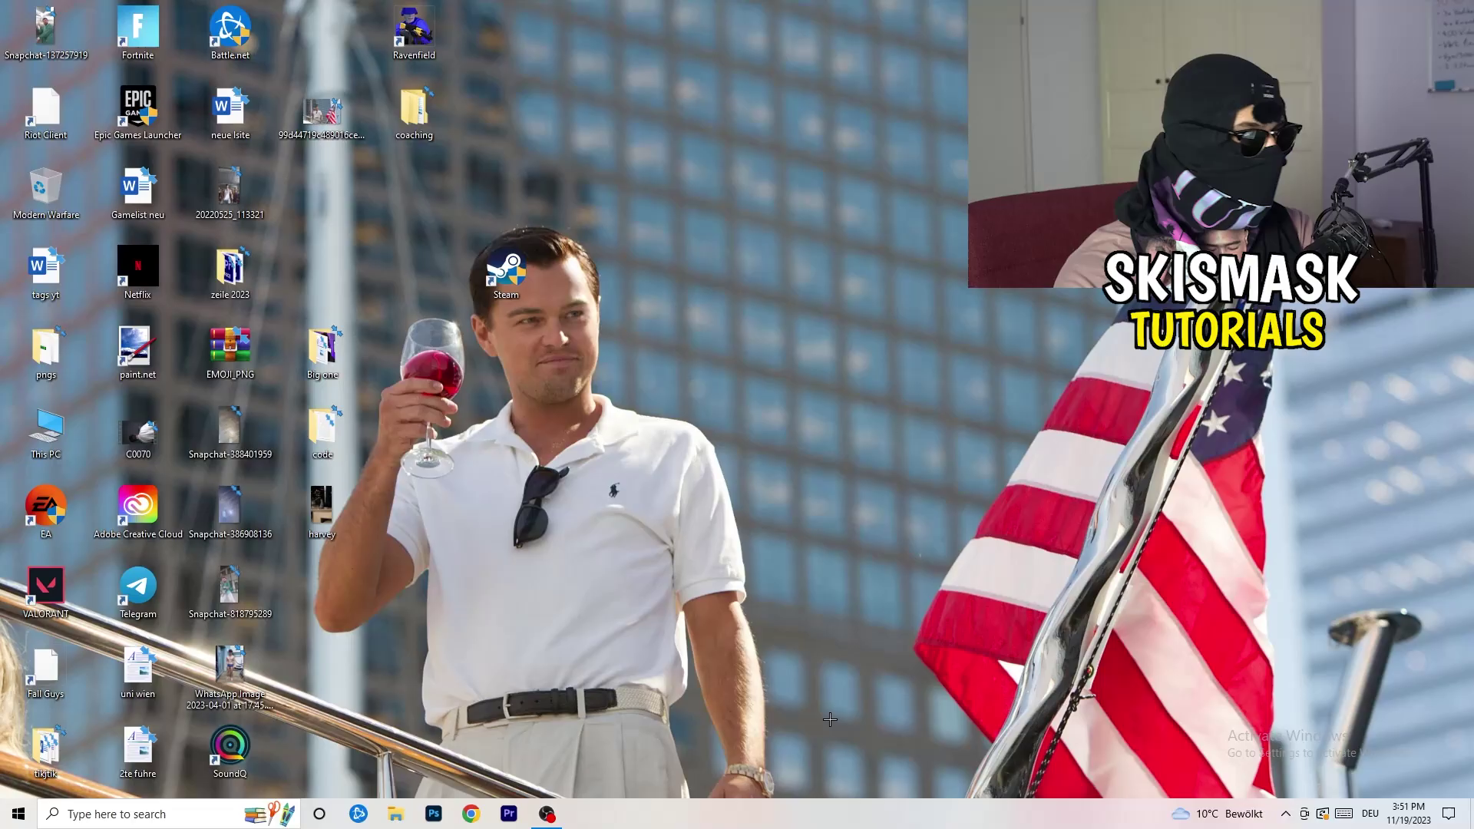
right_click(764, 823)
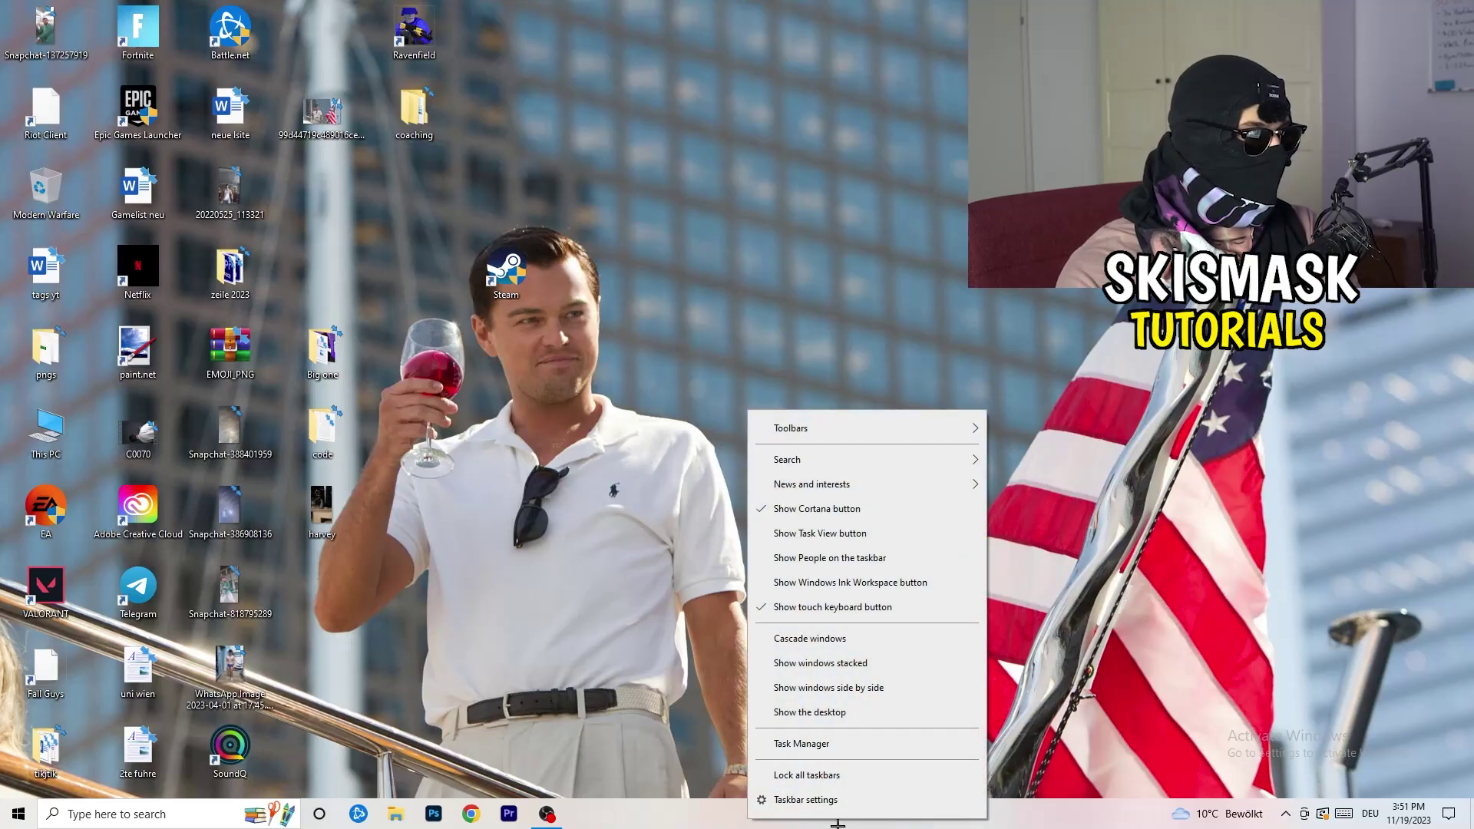
left_click(822, 745)
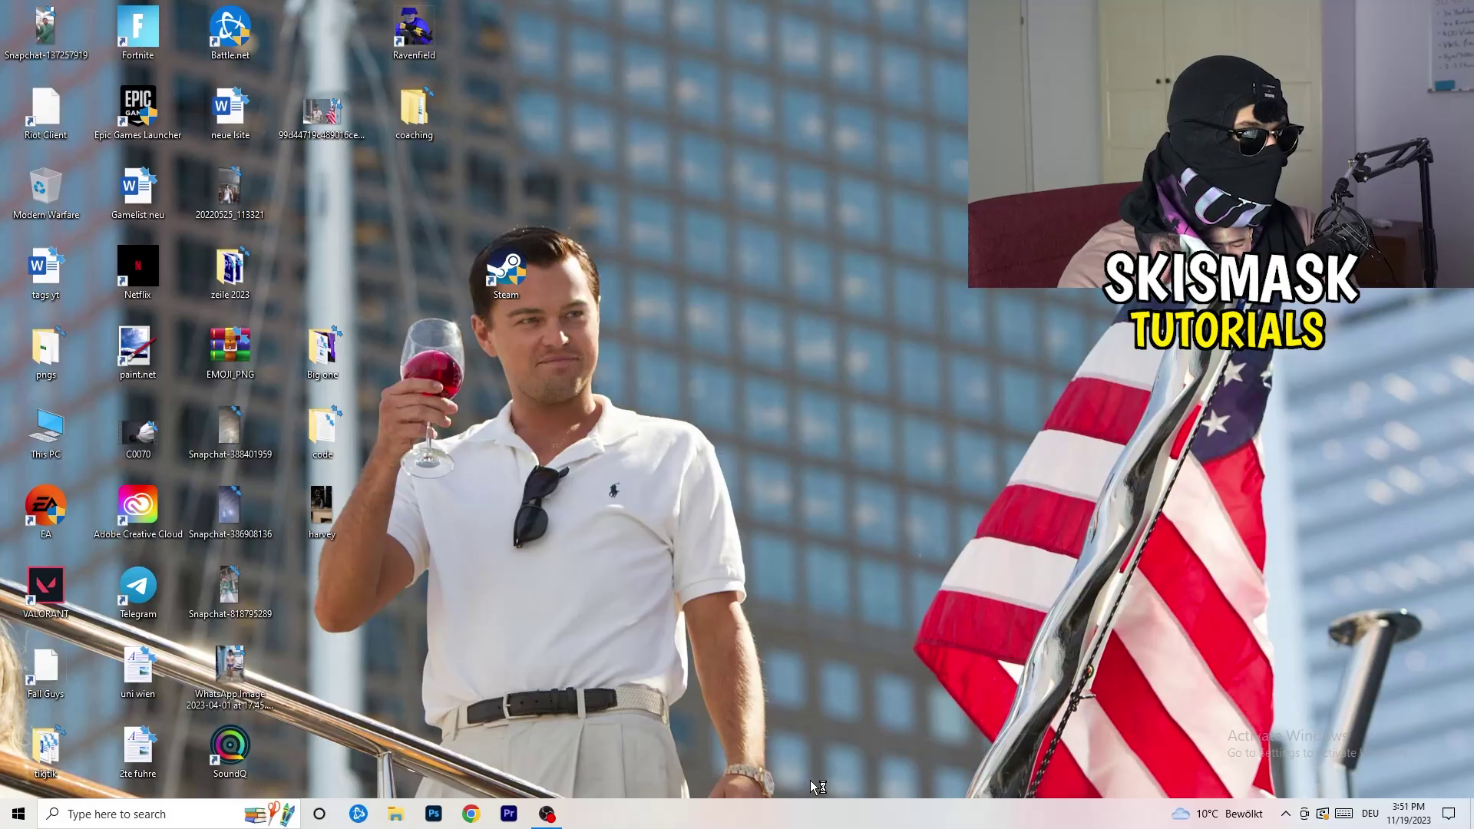
left_click(850, 40)
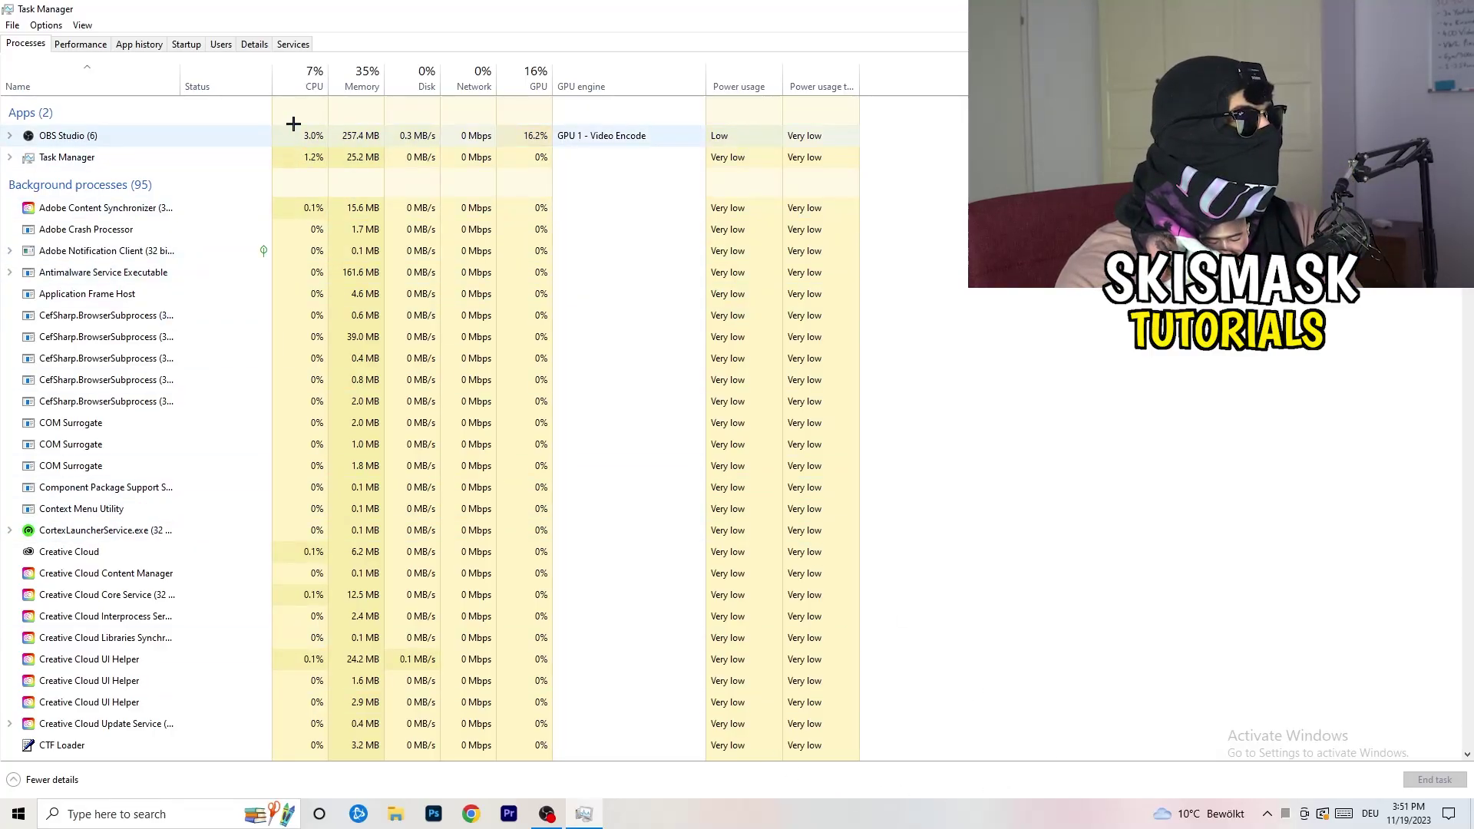
Show the available priority levels for a Creative Cloud UI Helper process in the detailed process list
left_click(245, 45)
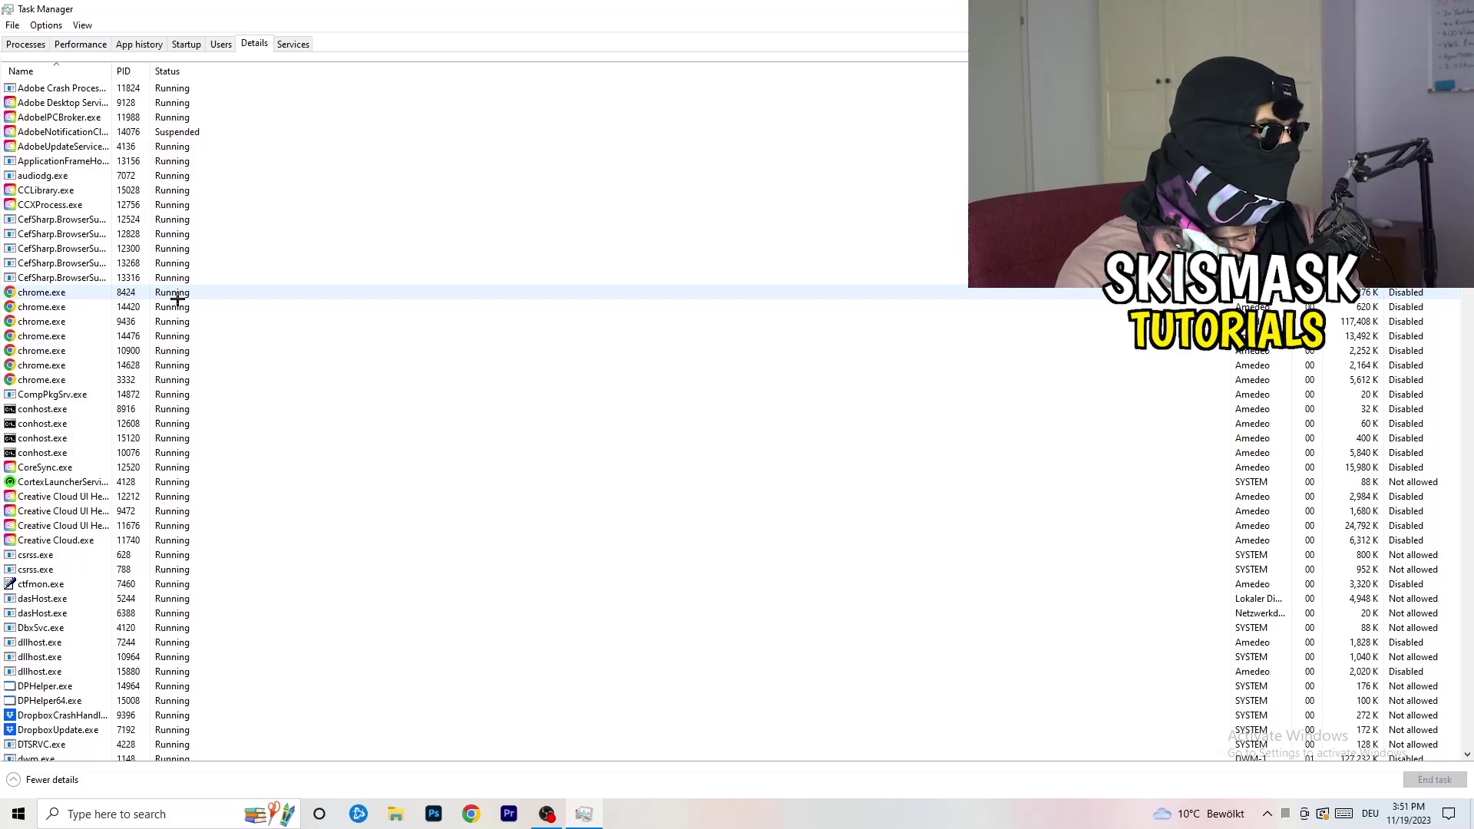
scroll(307, 360, "down", 3)
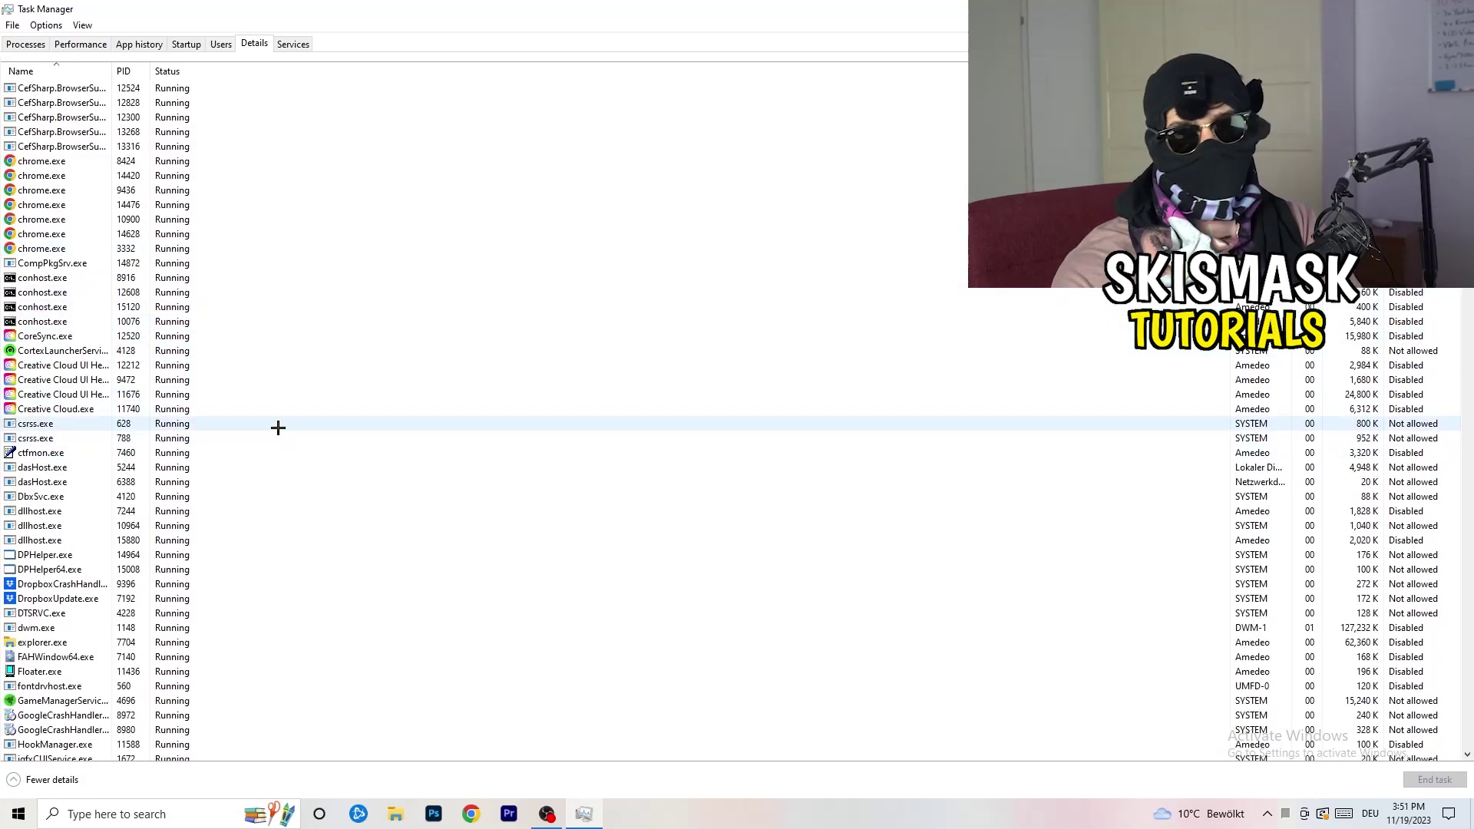
right_click(61, 392)
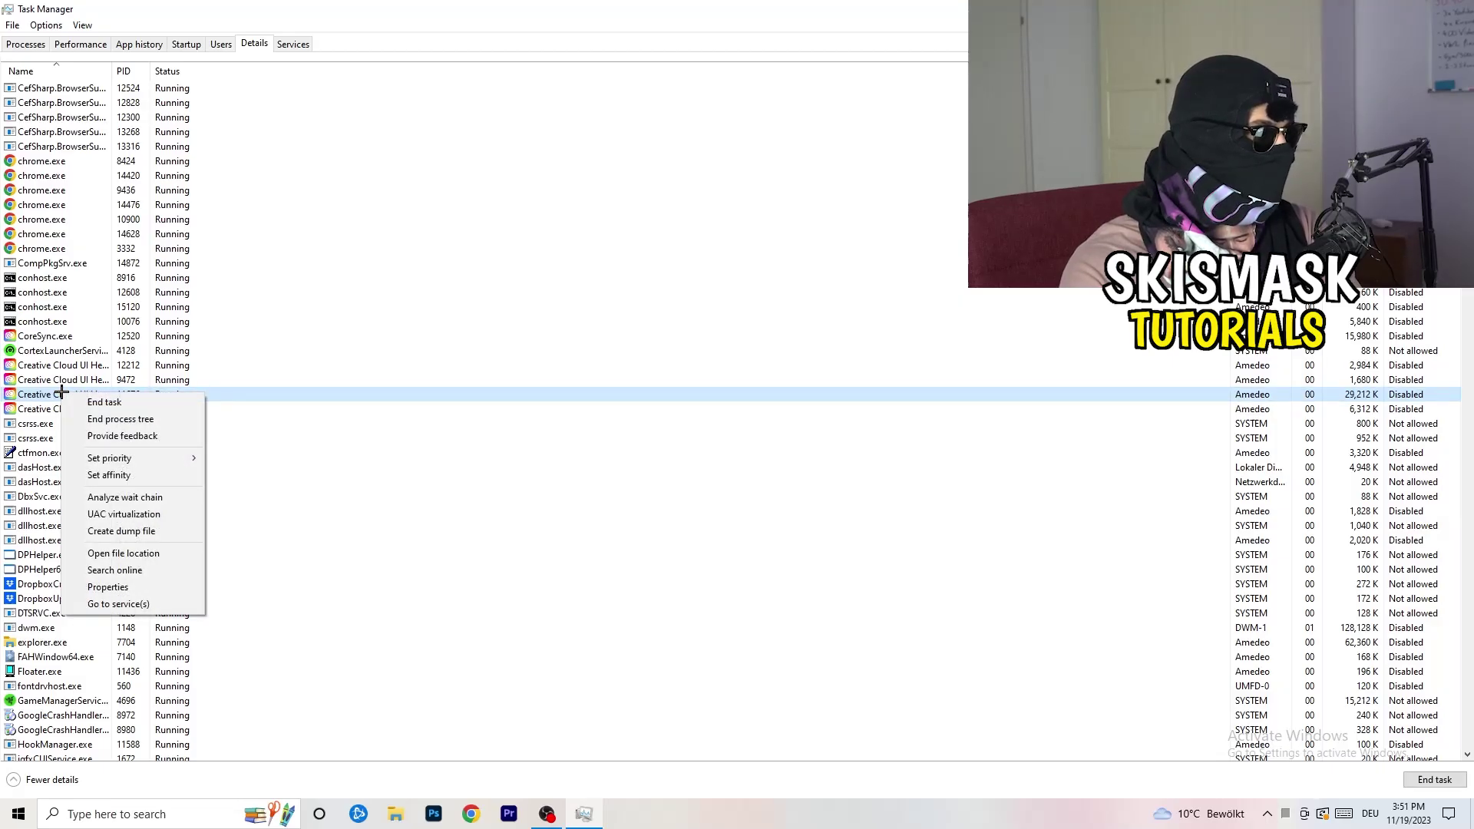
mouse_move(135, 462)
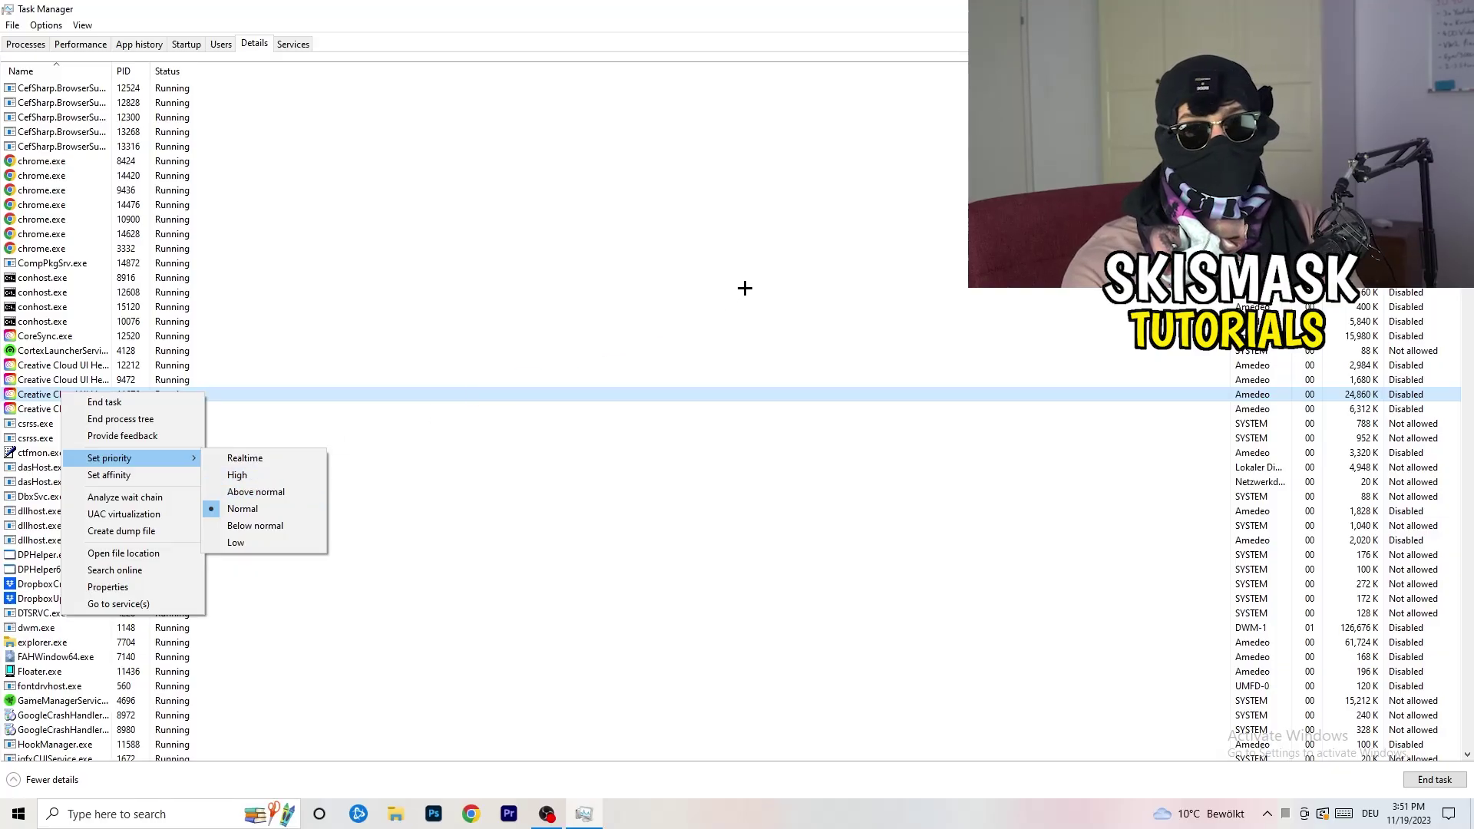
View the startup programs and the disable option for File Association Helper, leaving without choosing it
left_click(193, 44)
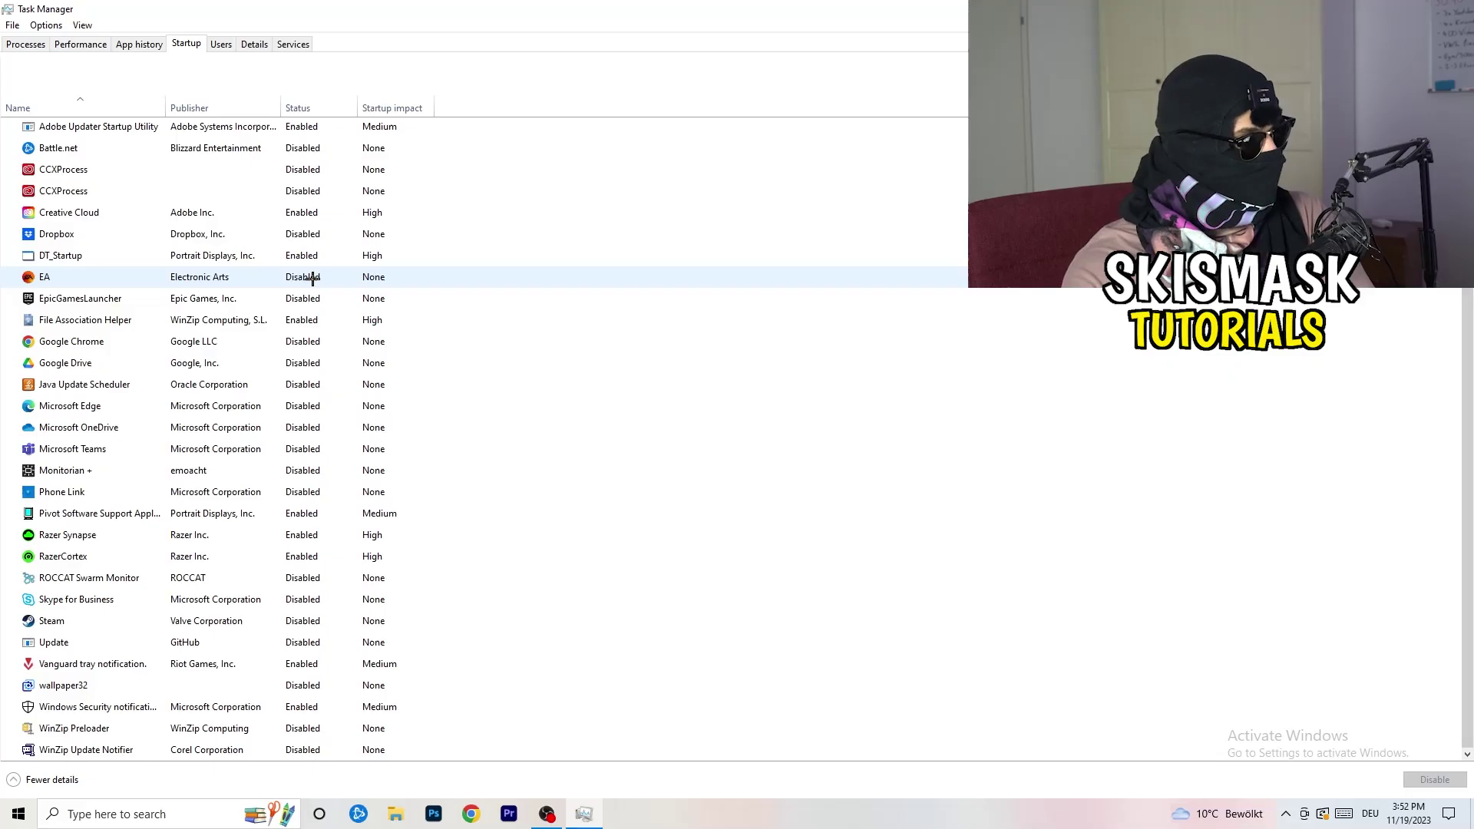
right_click(312, 321)
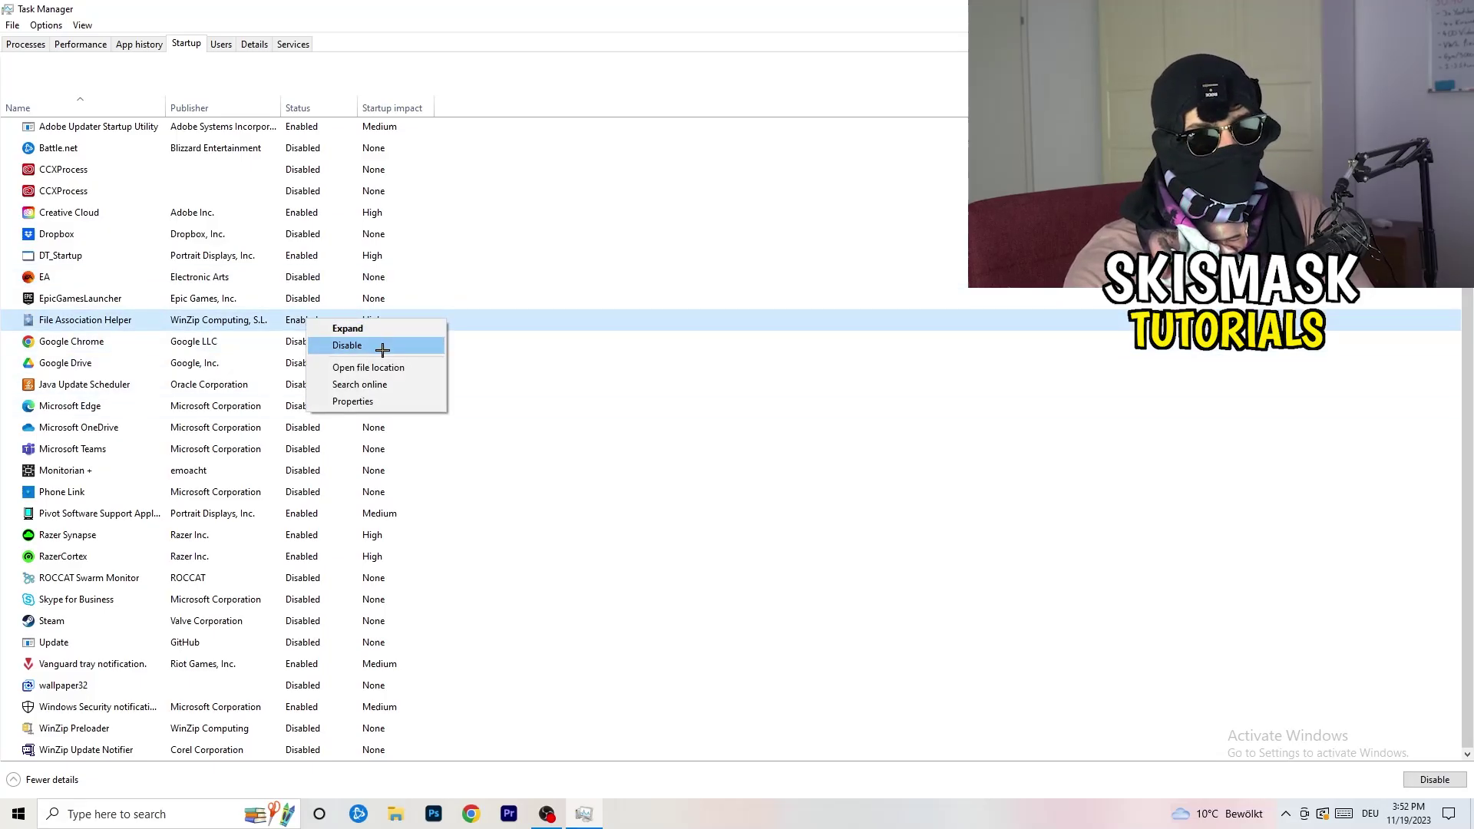
left_click(602, 112)
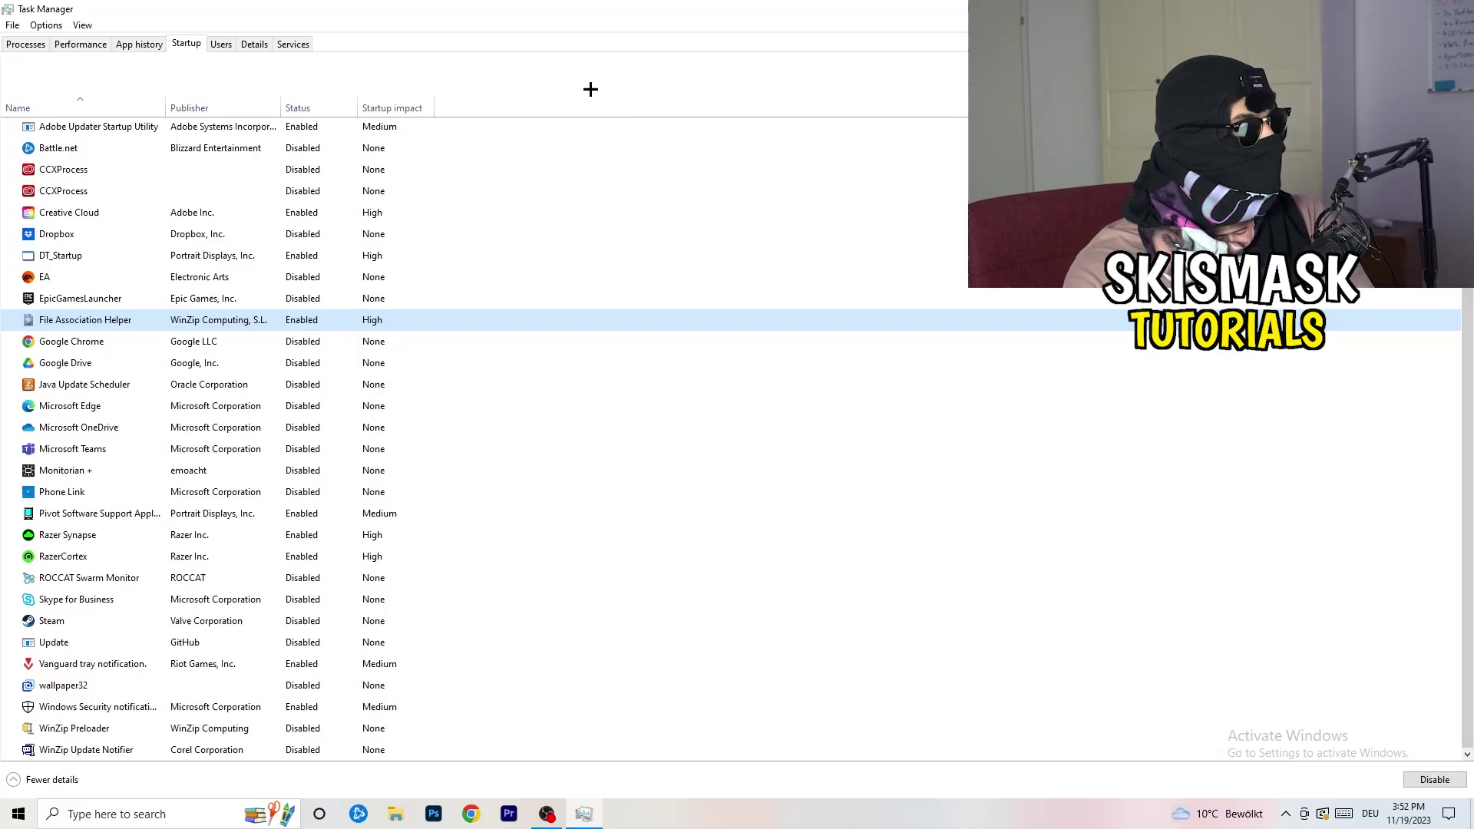
Sort the running processes by CPU usage, followed by GPU usage in ascending order
left_click(38, 44)
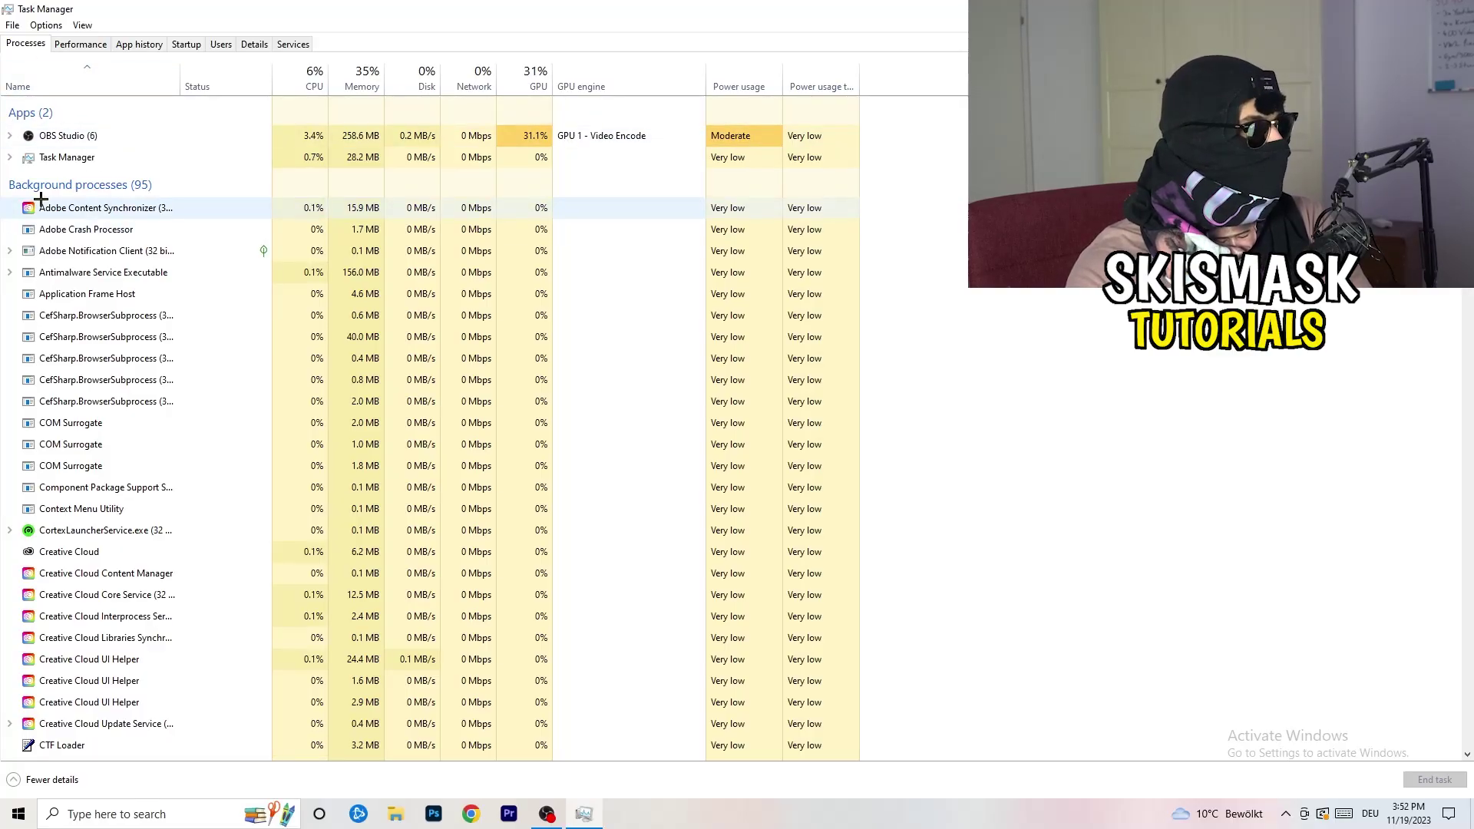
left_click(313, 71)
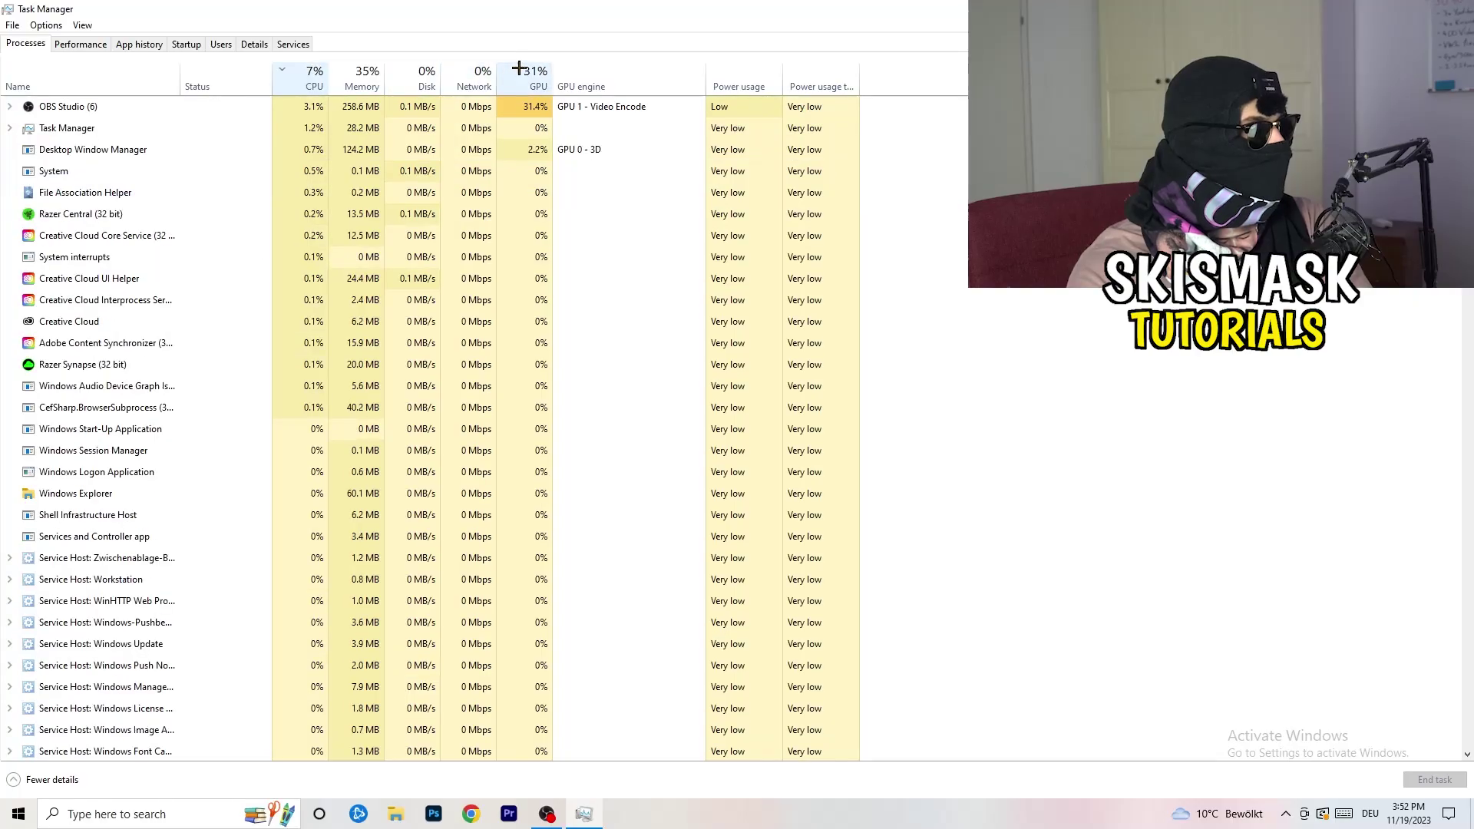
left_click(519, 69)
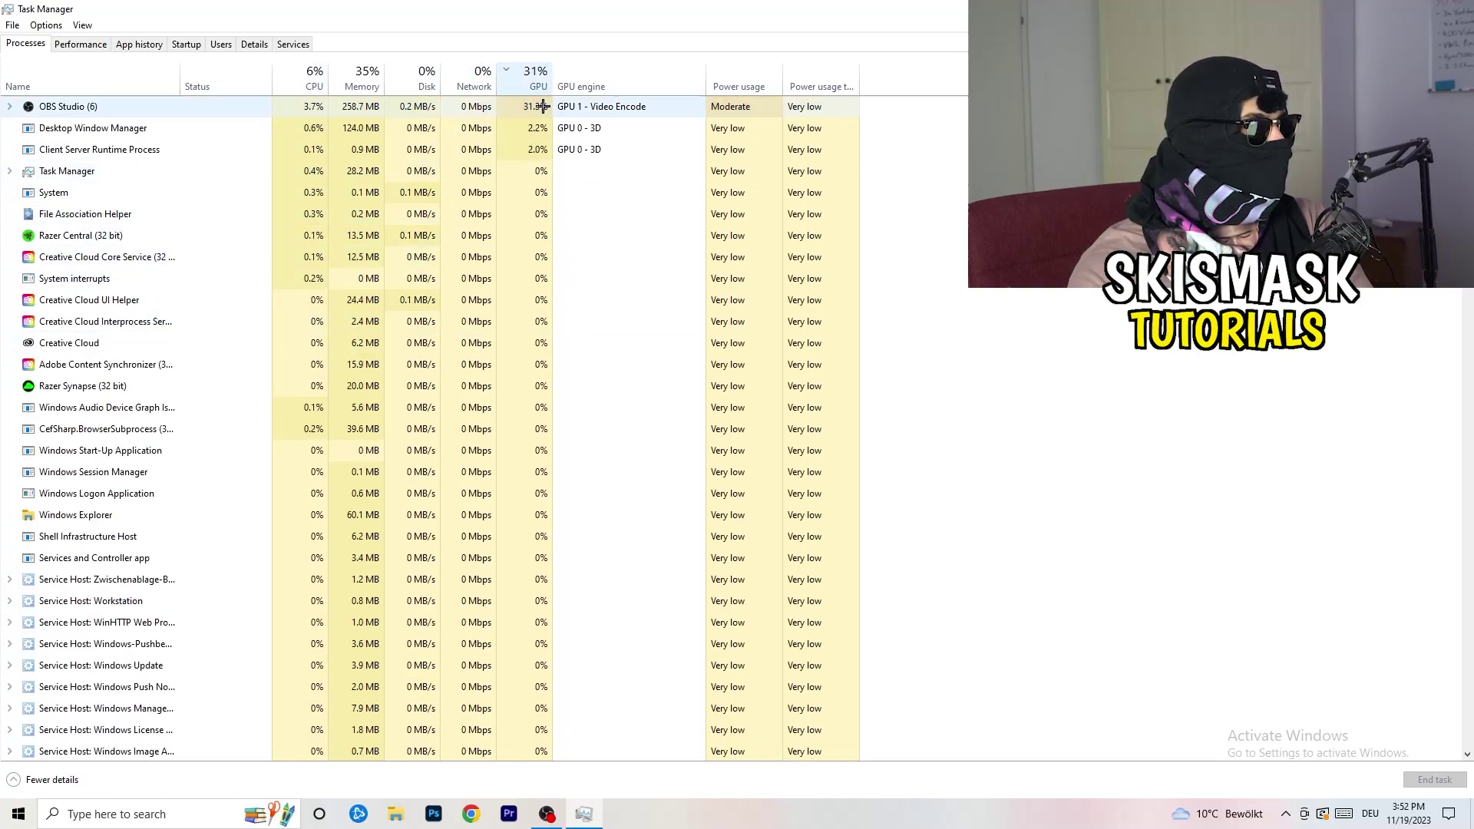
left_click(531, 78)
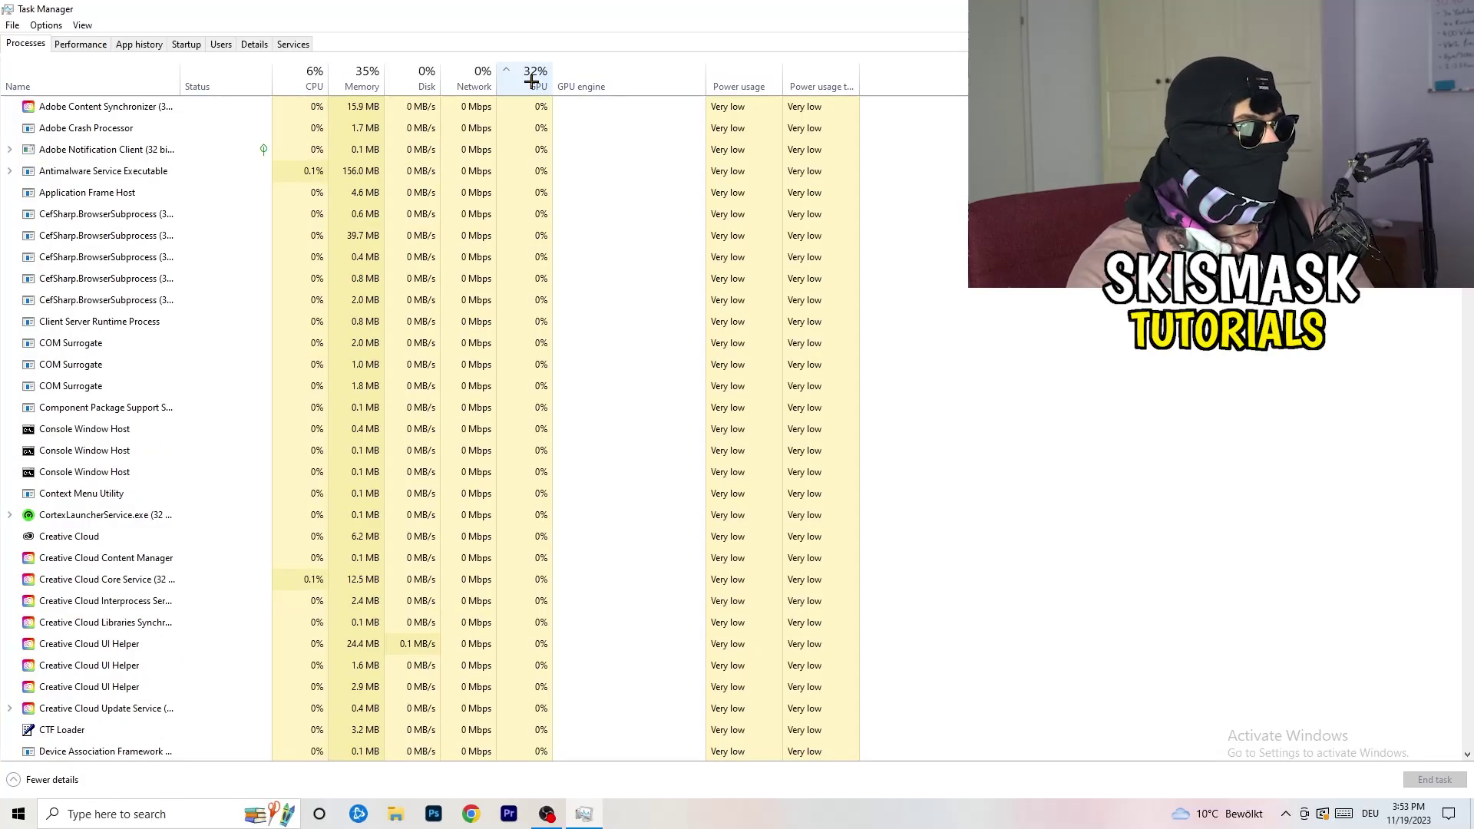
Look through the process list, view the End task option for the Microsoft Windows Search Indexer, and sort by CPU usage
scroll(541, 239, "down", 10)
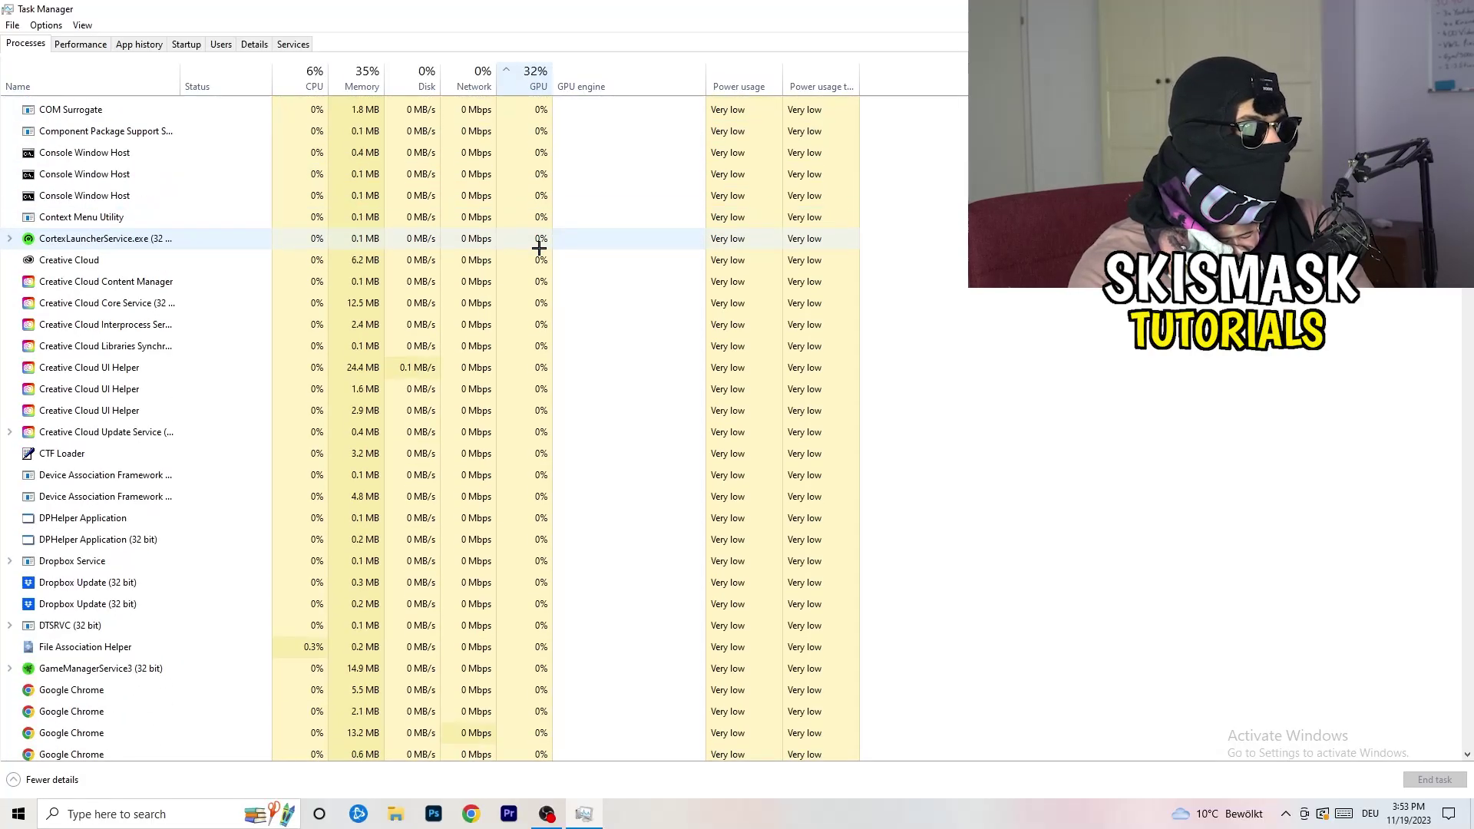
scroll(544, 246, "up", 2)
scroll(545, 246, "up", 8)
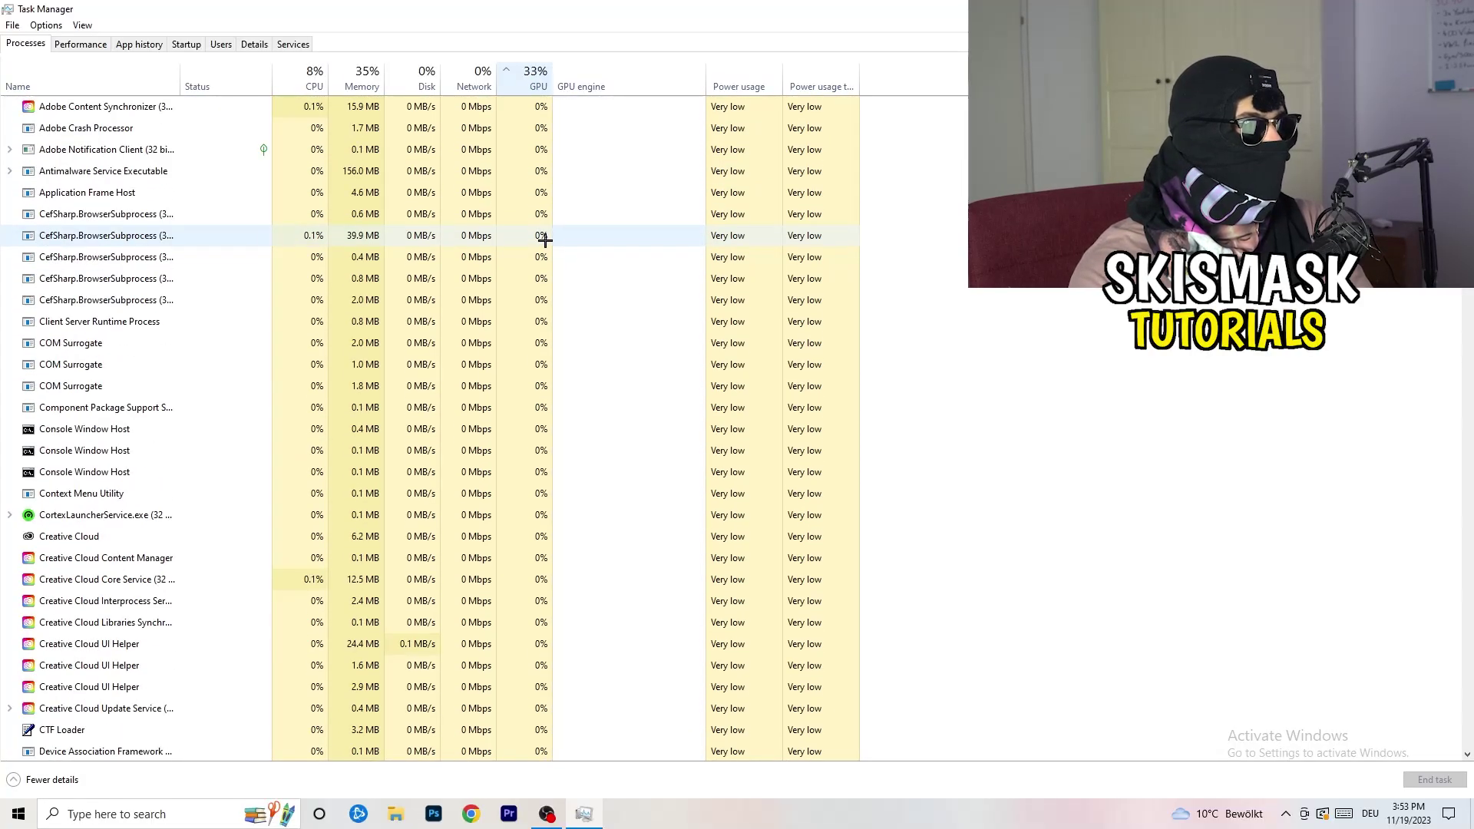
scroll(543, 233, "down", 18)
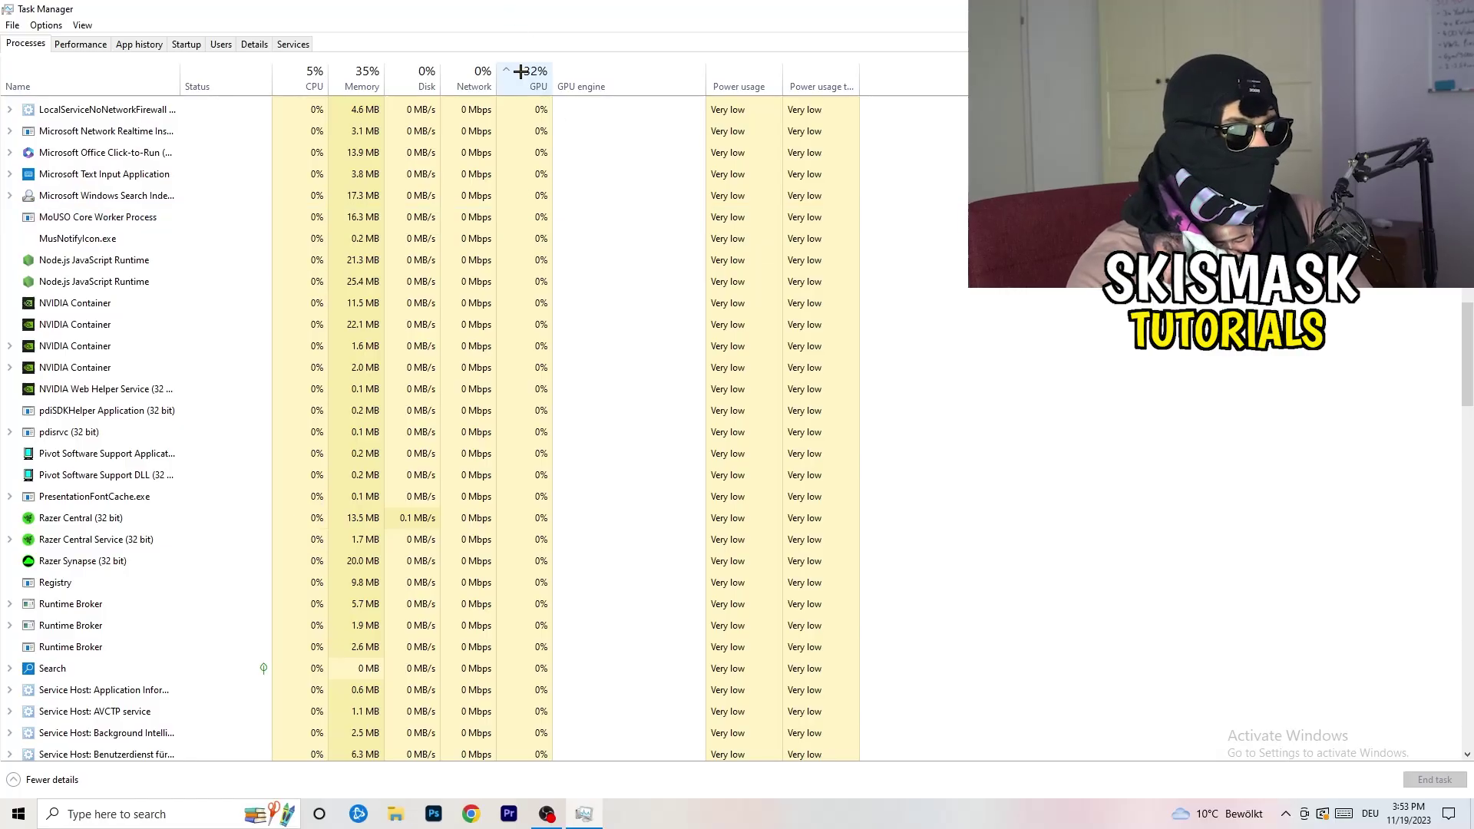
right_click(499, 192)
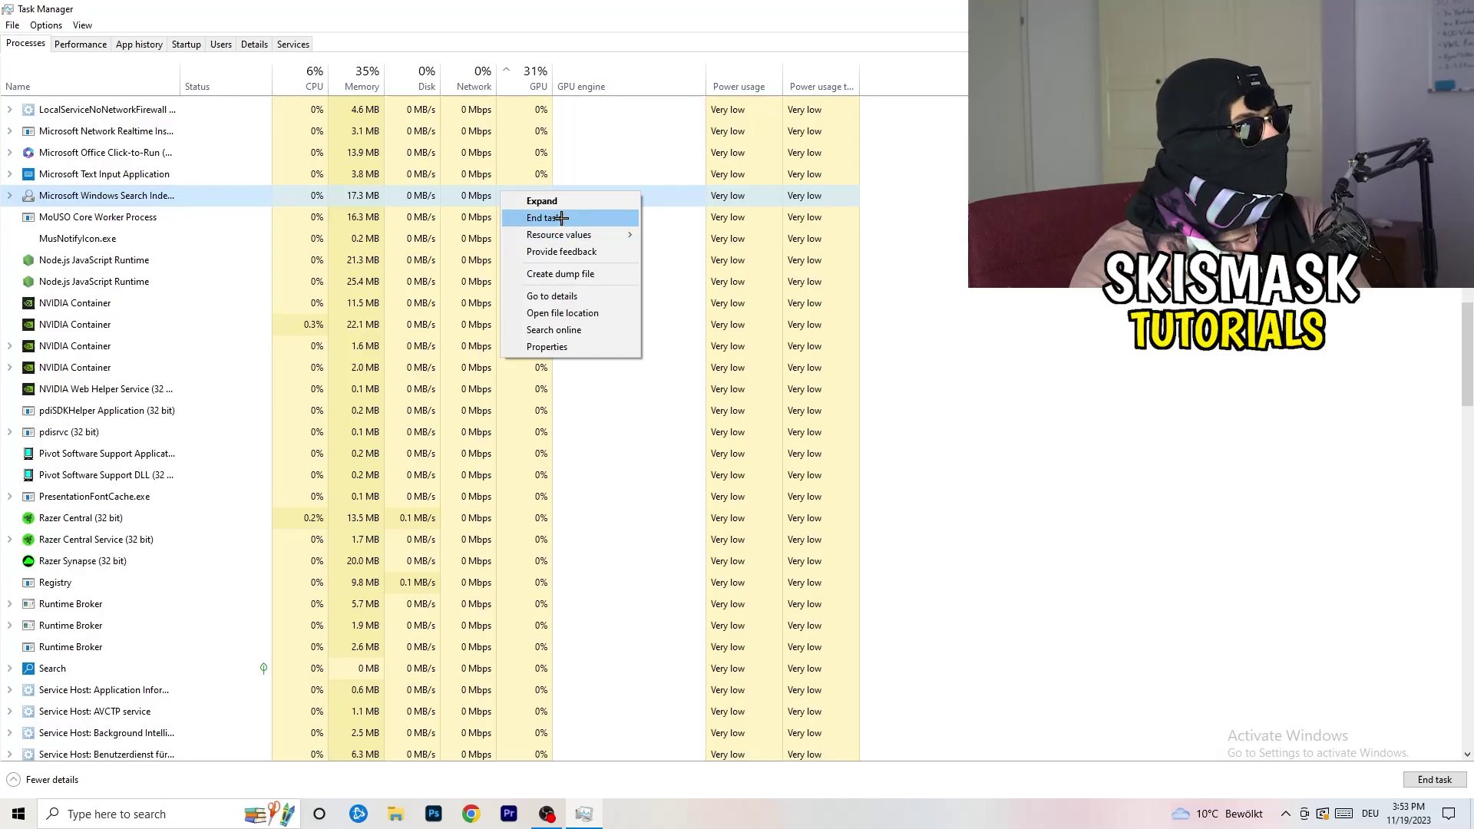
left_click(307, 73)
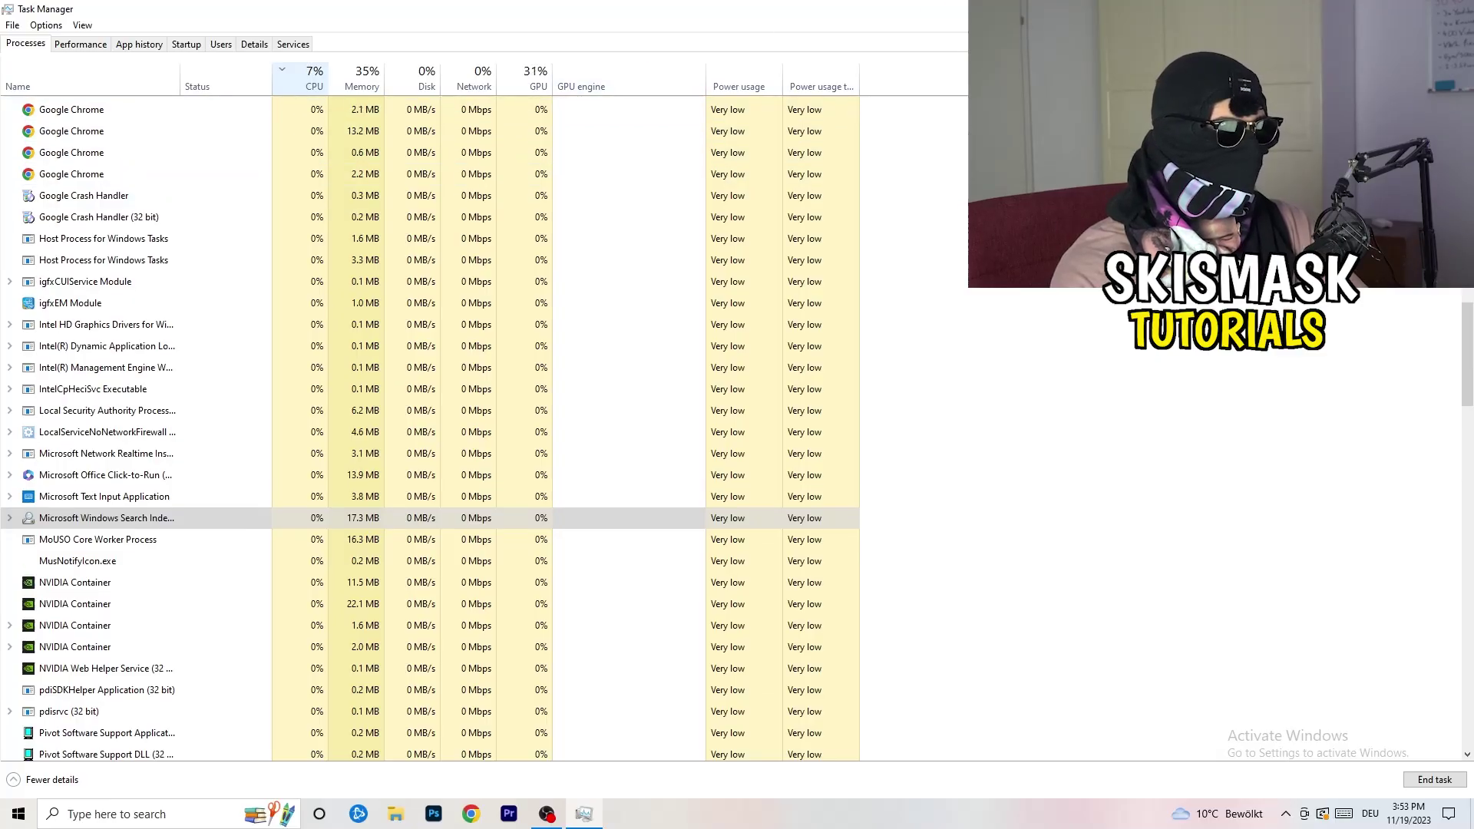
Close Task Manager and open Windows Settings
key("alt+F4")
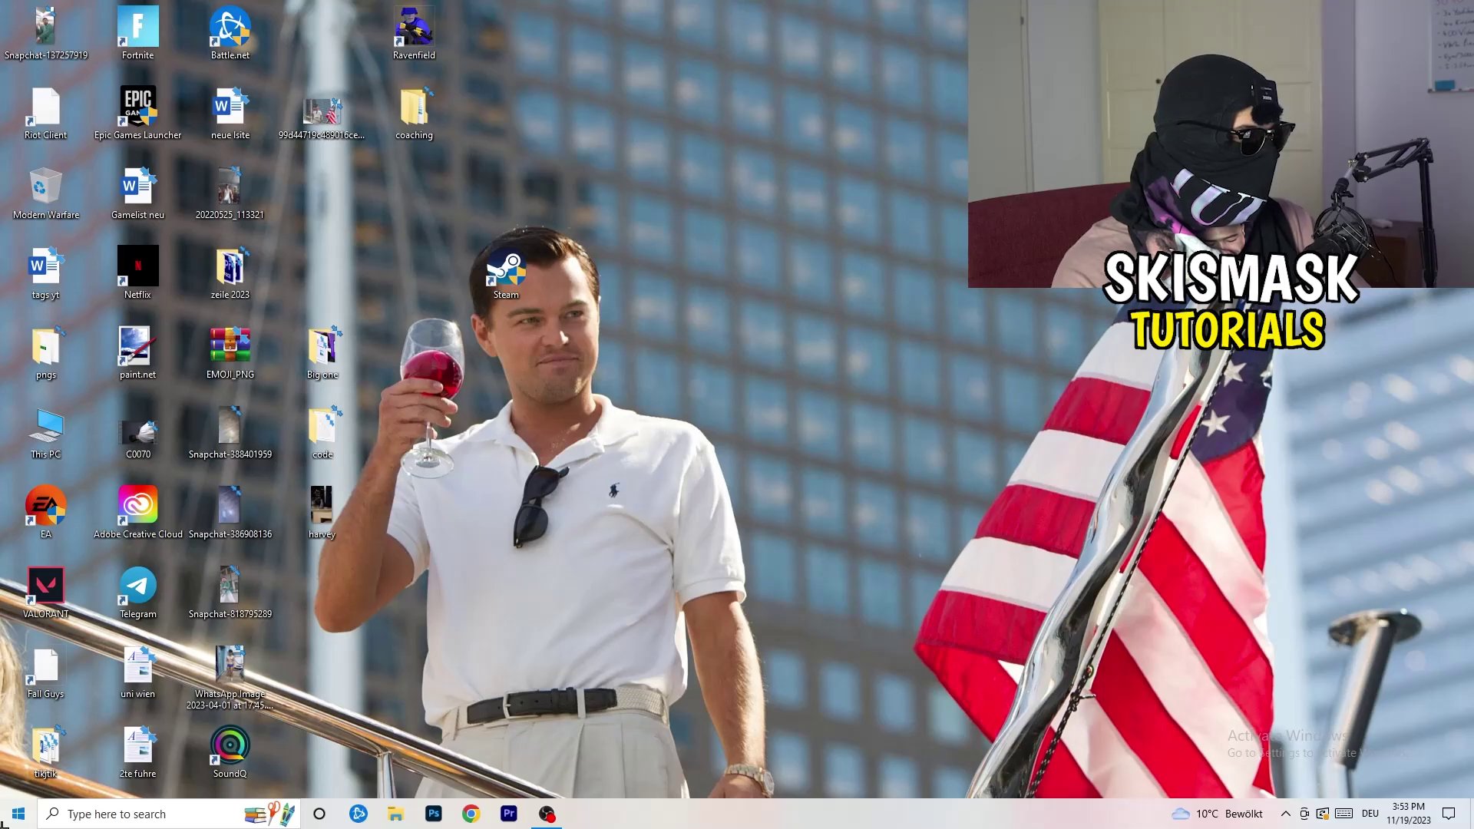
left_click(18, 813)
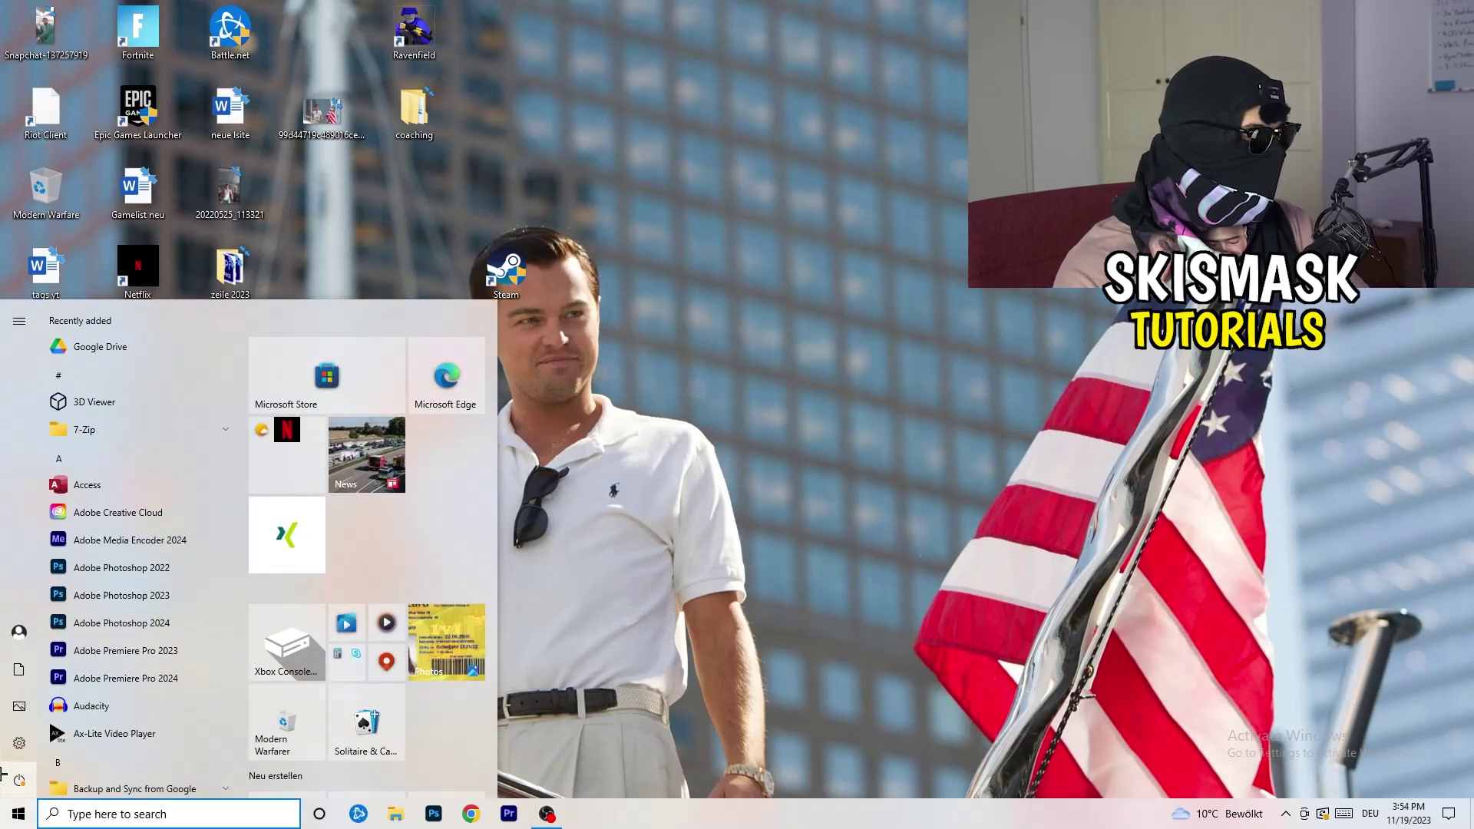
left_click(20, 742)
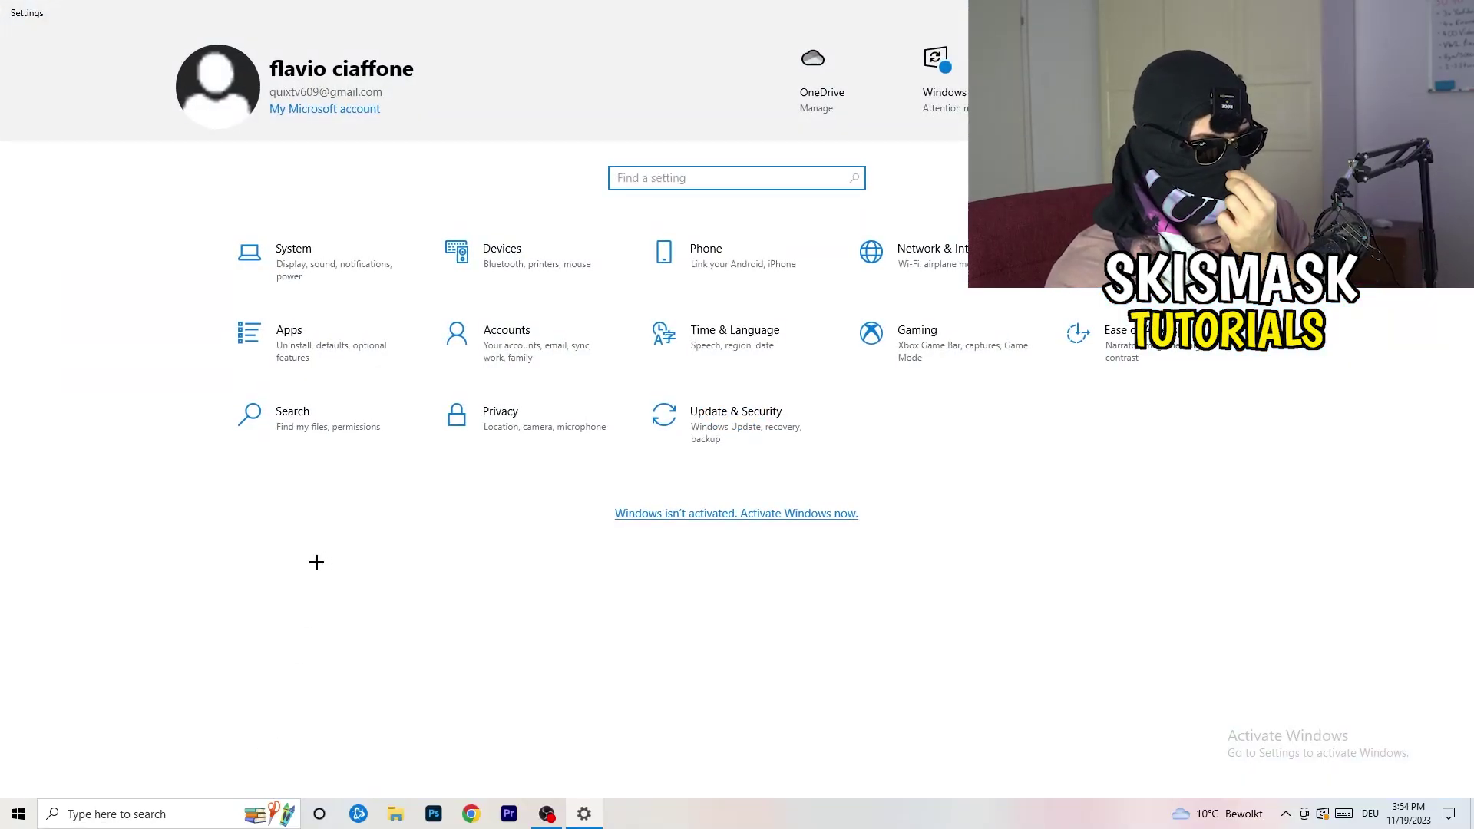
Review the Captures and Game Mode pages of the Gaming settings and return to the Settings overview
left_click(872, 333)
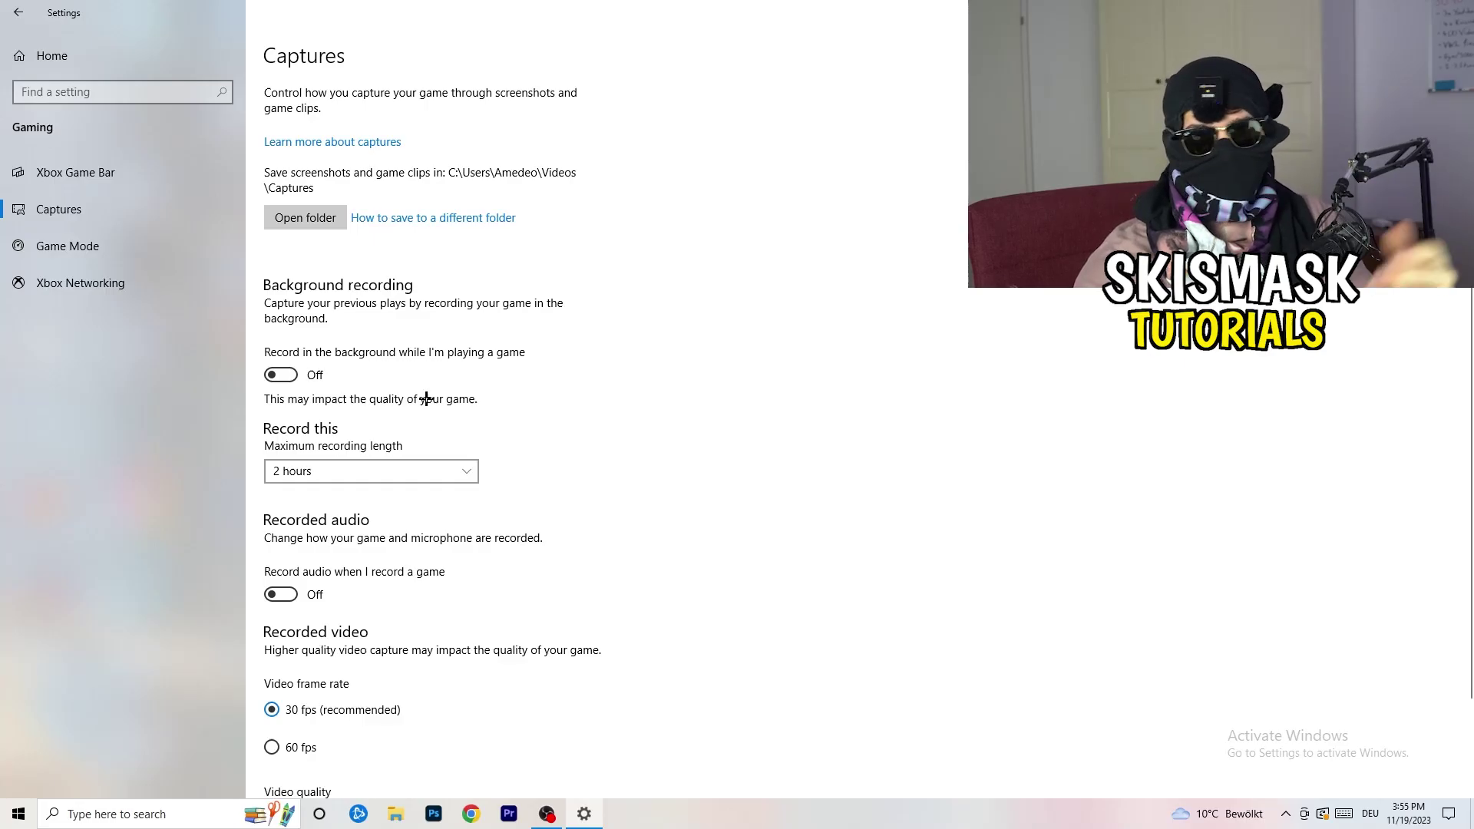
scroll(422, 401, "down", 3)
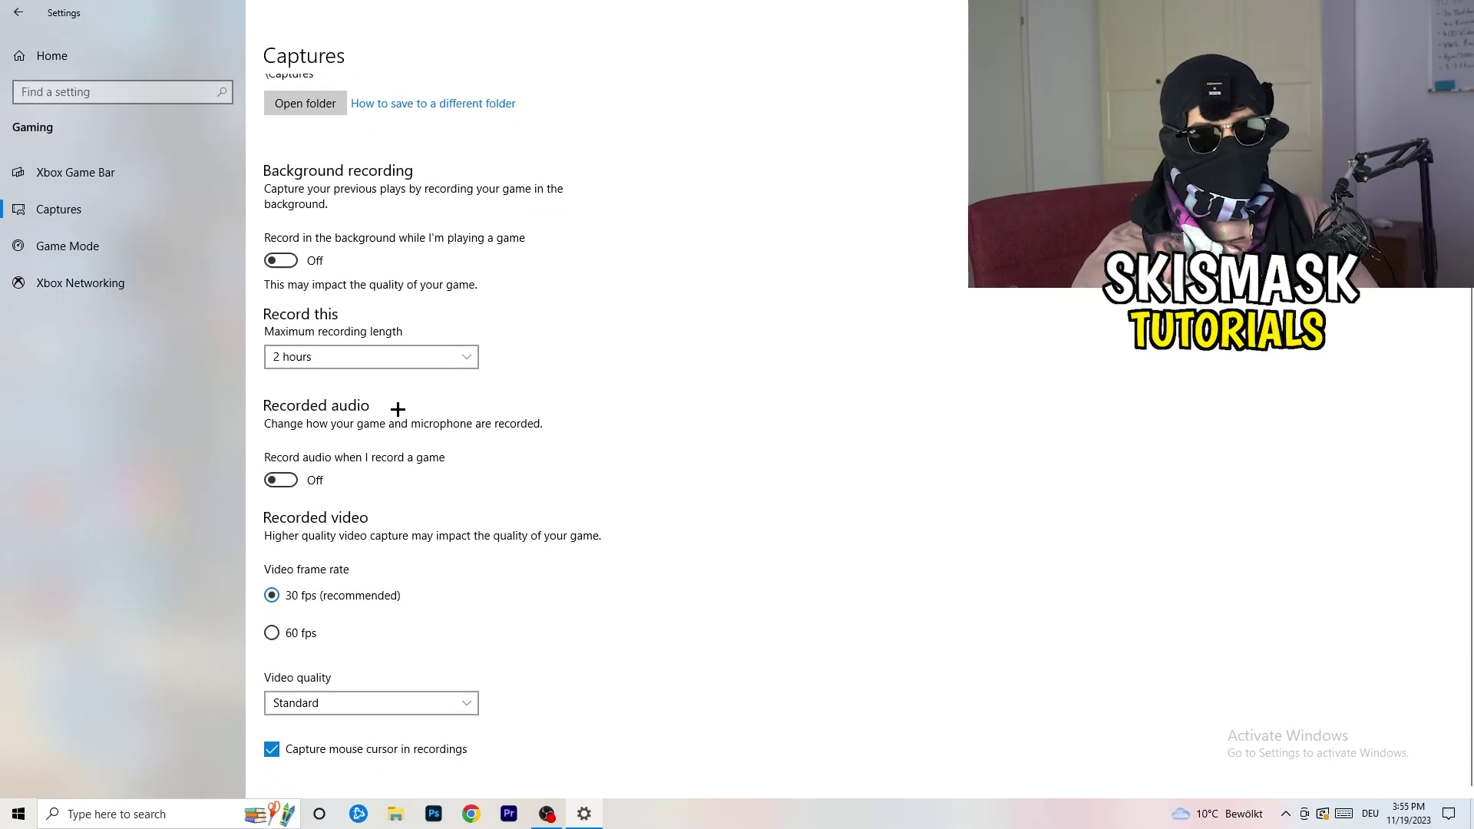
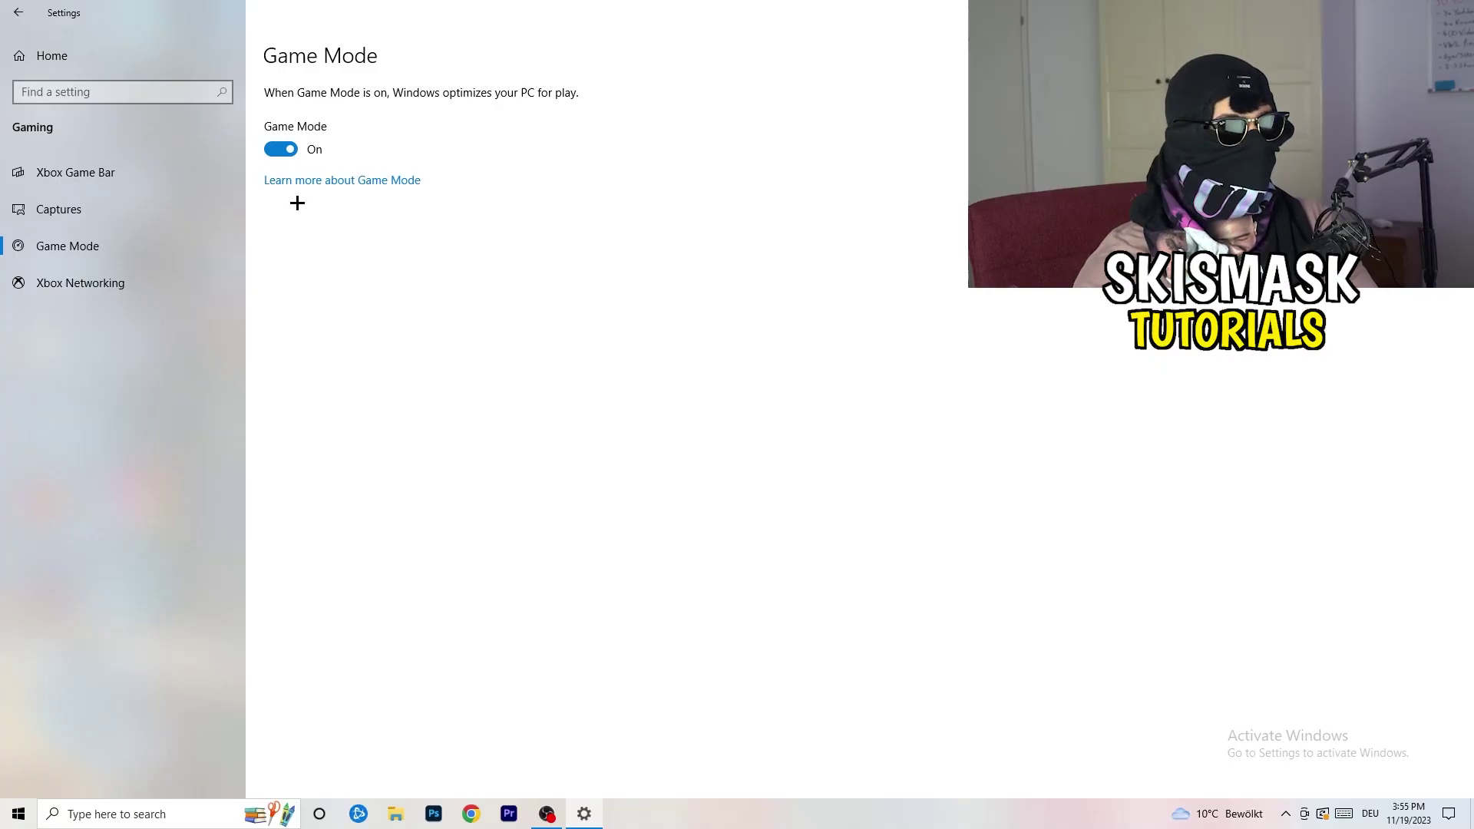
left_click(18, 12)
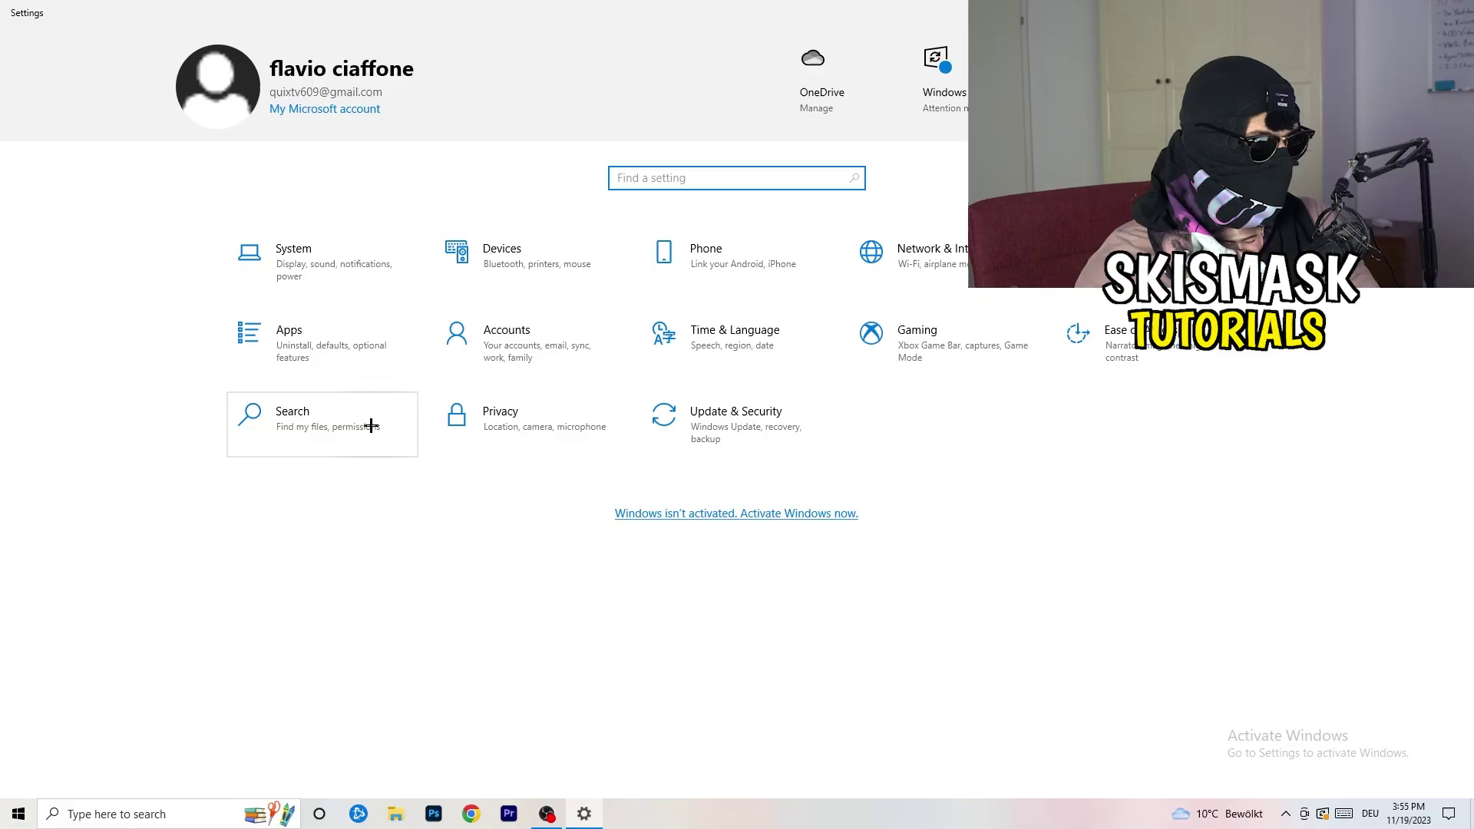
Check the Windows Update page under Update & Security for pending updates, briefly uncovering the desktop, and return to the Settings overview
left_click(778, 421)
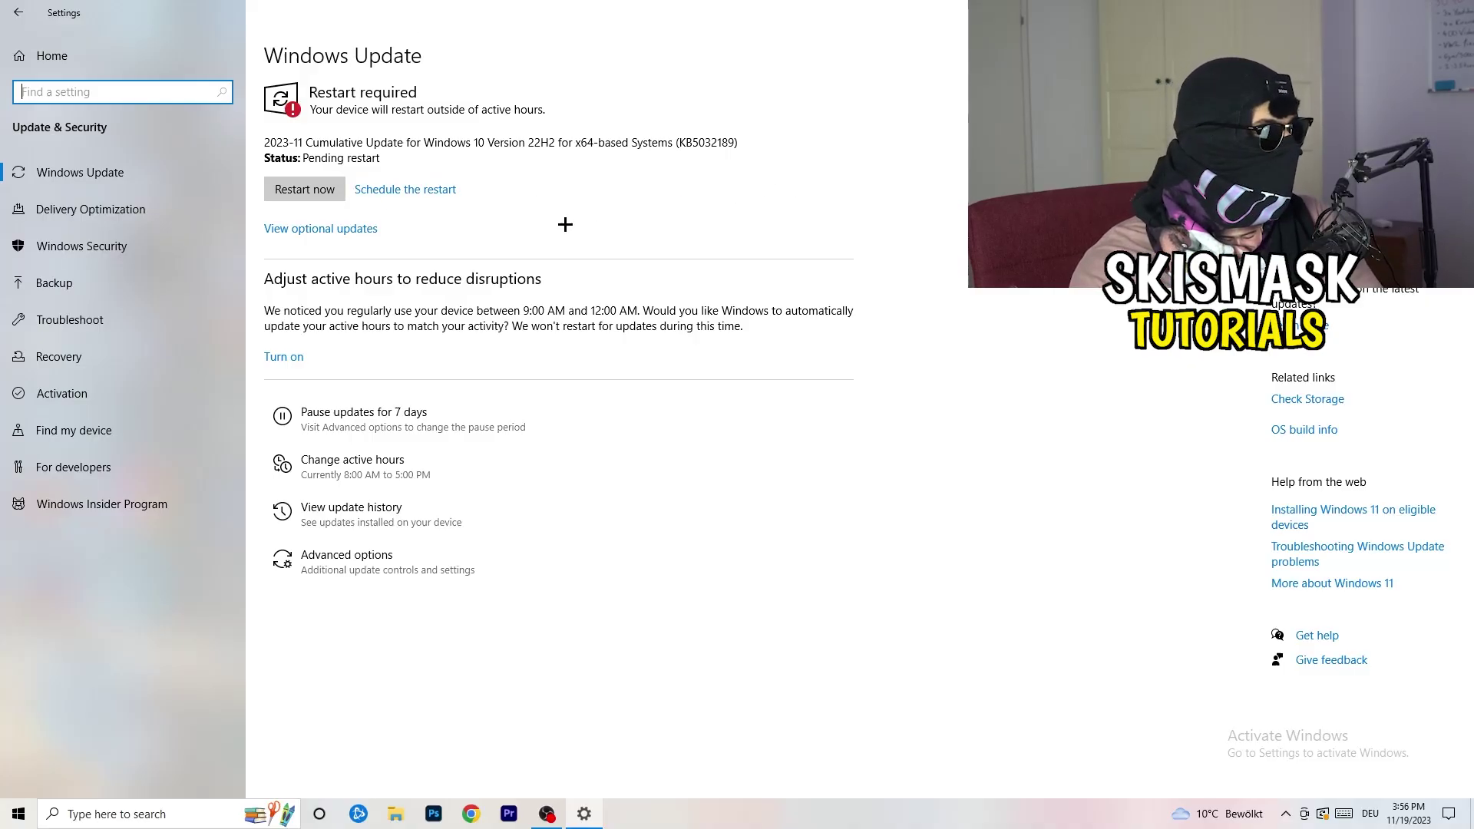
left_click_drag(844, 12, 246, 567)
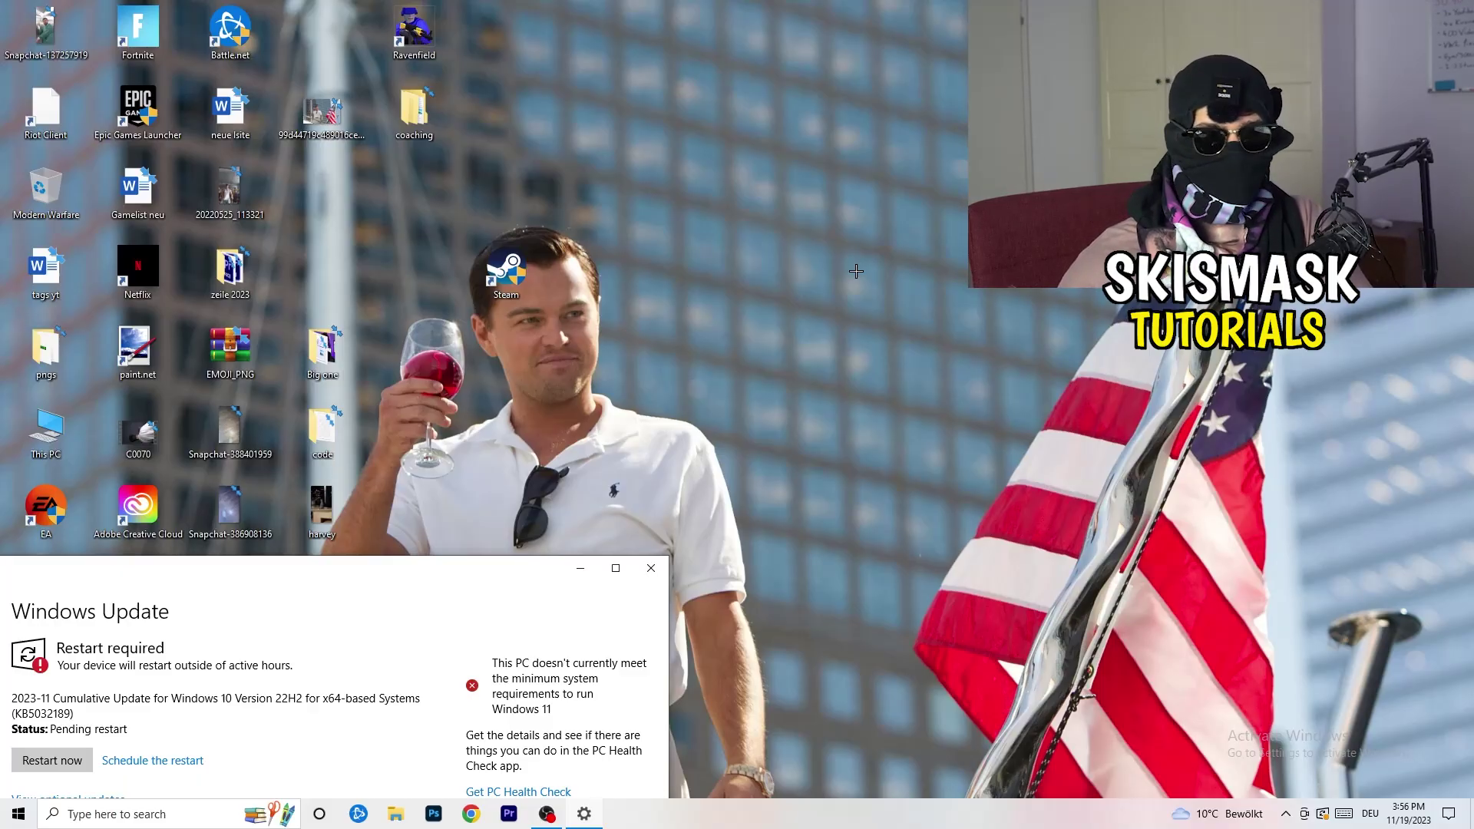
left_click(615, 567)
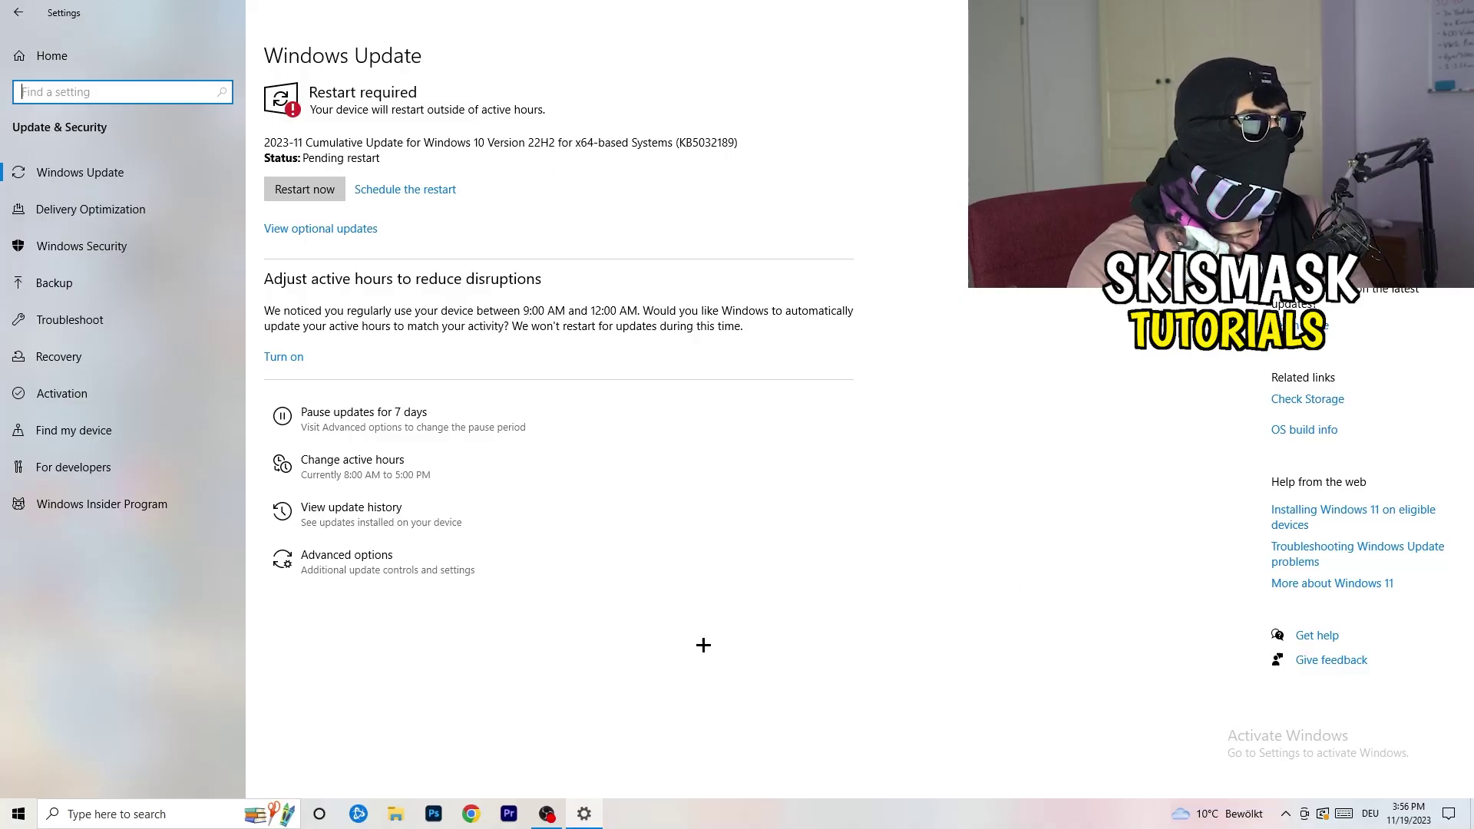
left_click(32, 51)
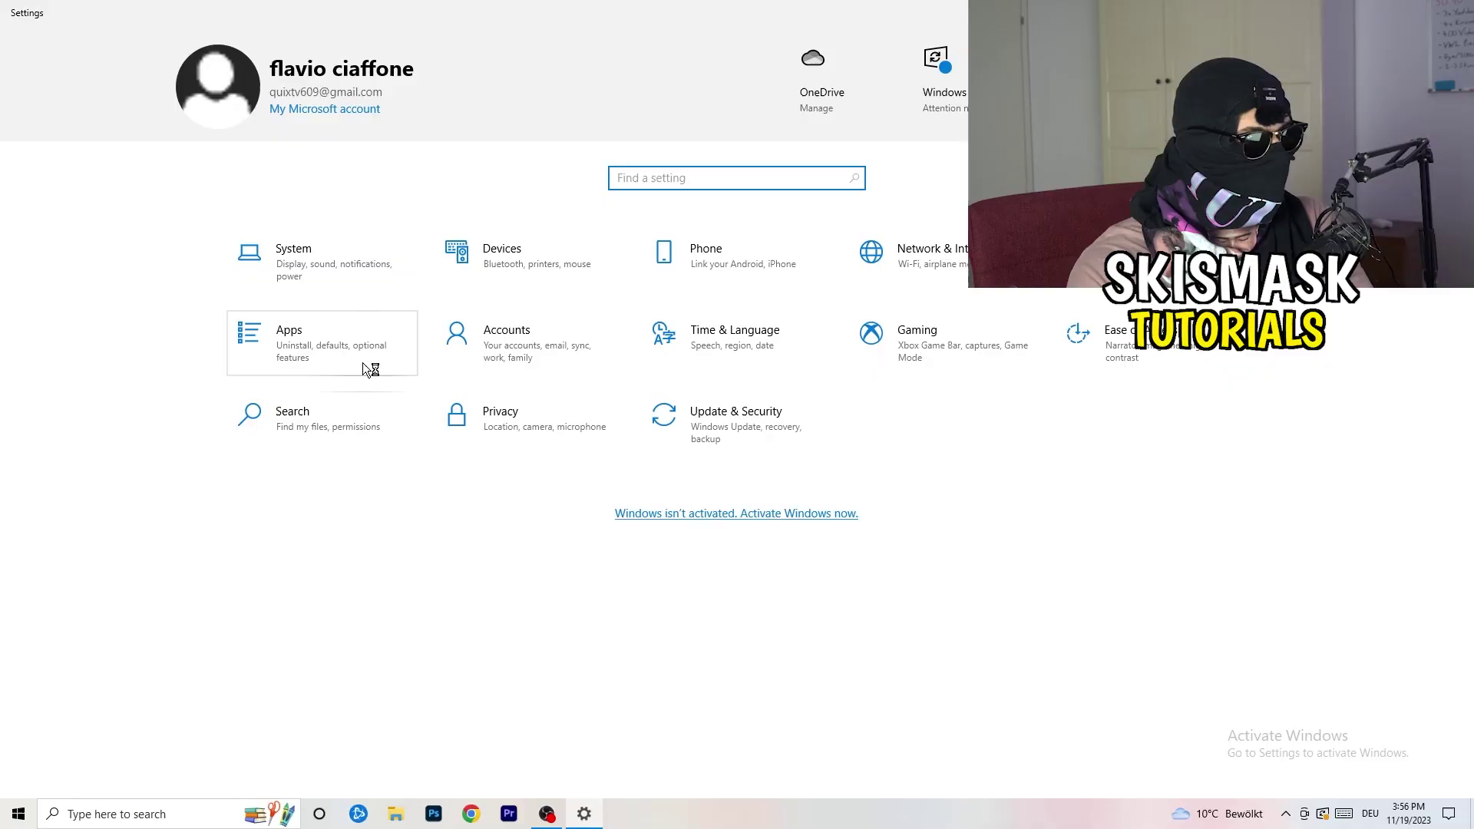
Review the System display settings of display 1, including text scaling, resolution, orientation and multiple displays
left_click(325, 295)
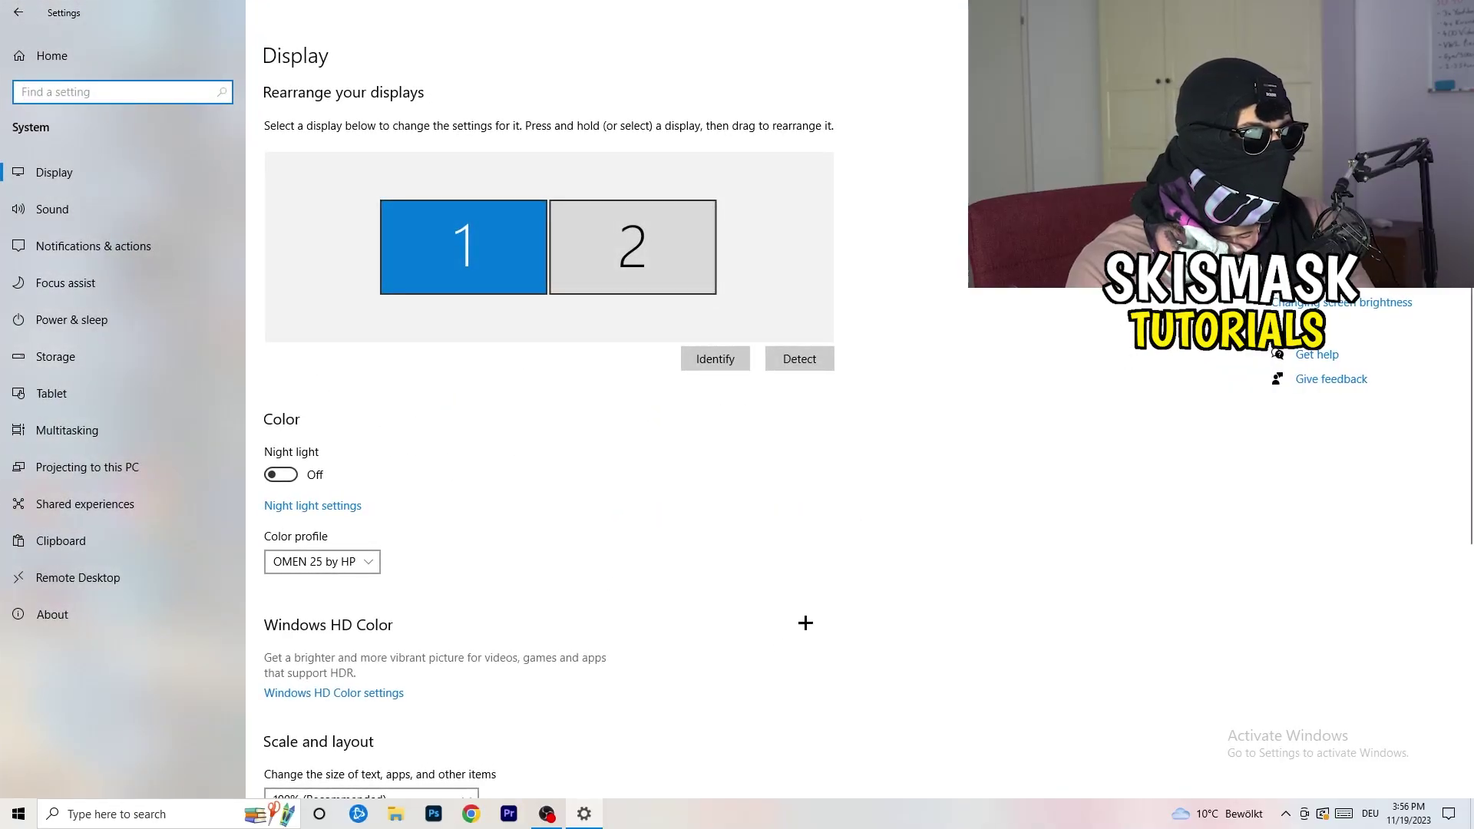
left_click(456, 261)
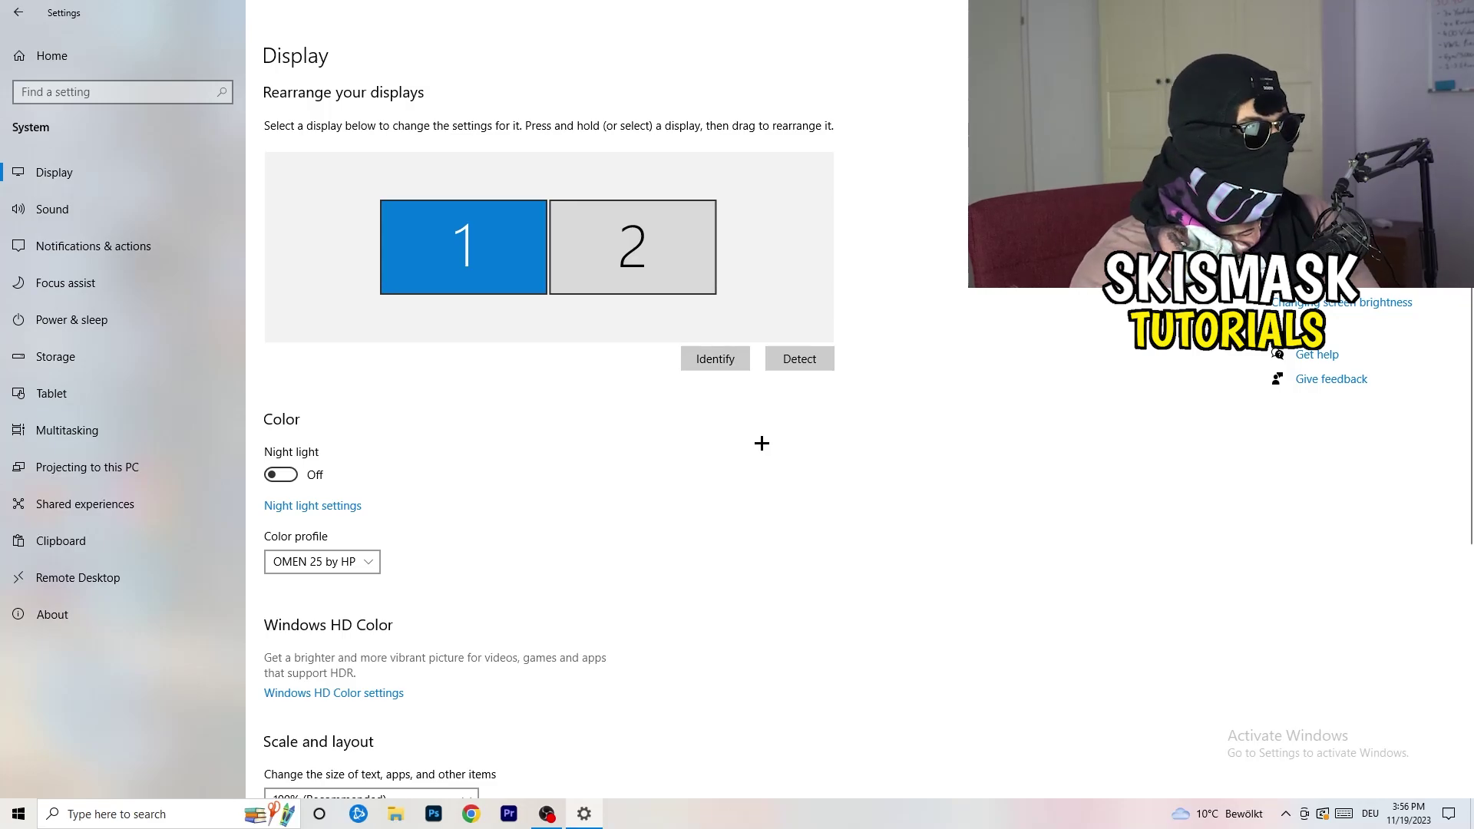
scroll(576, 383, "down", 4)
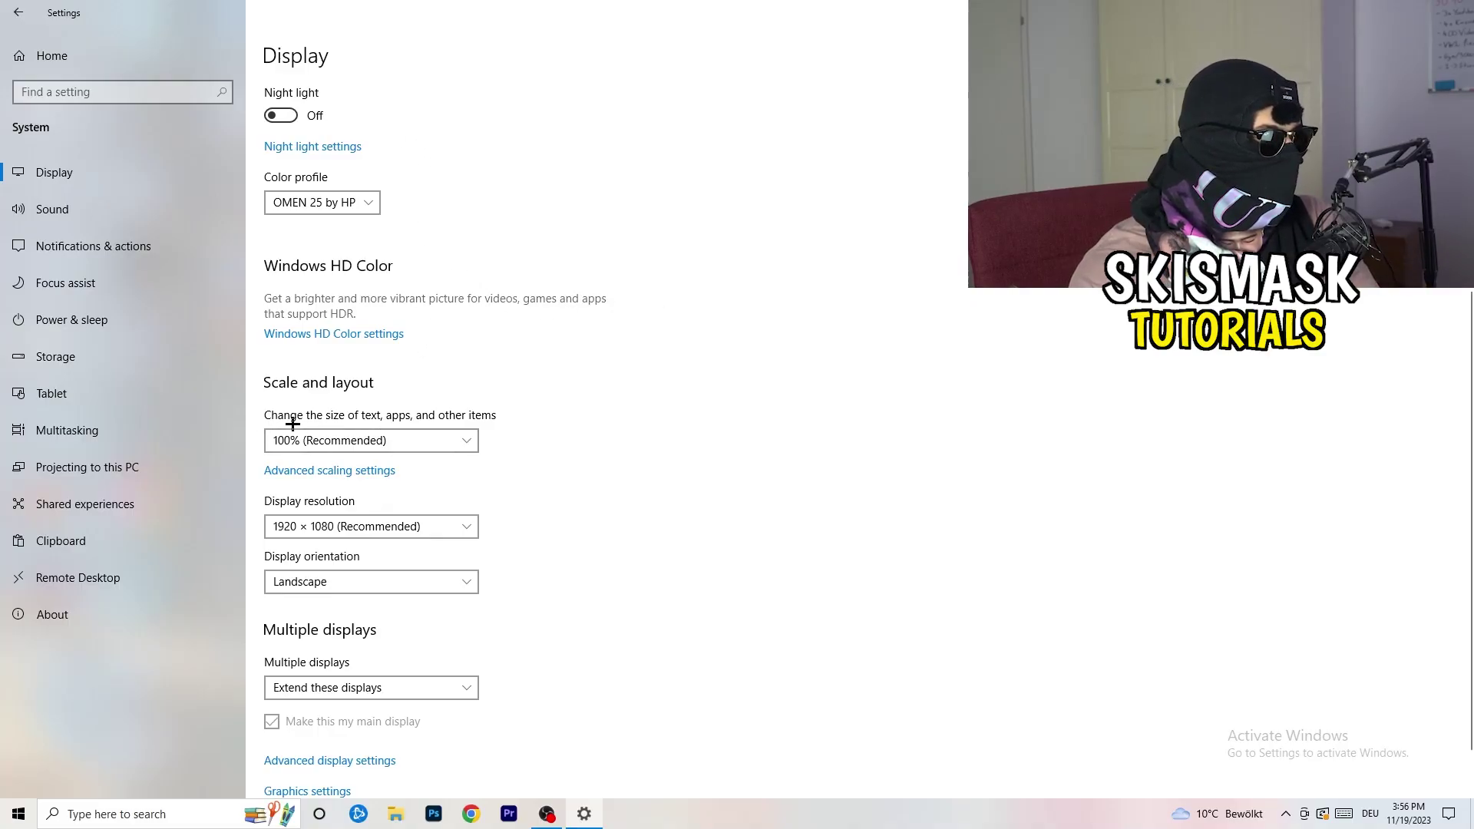
left_click(444, 442)
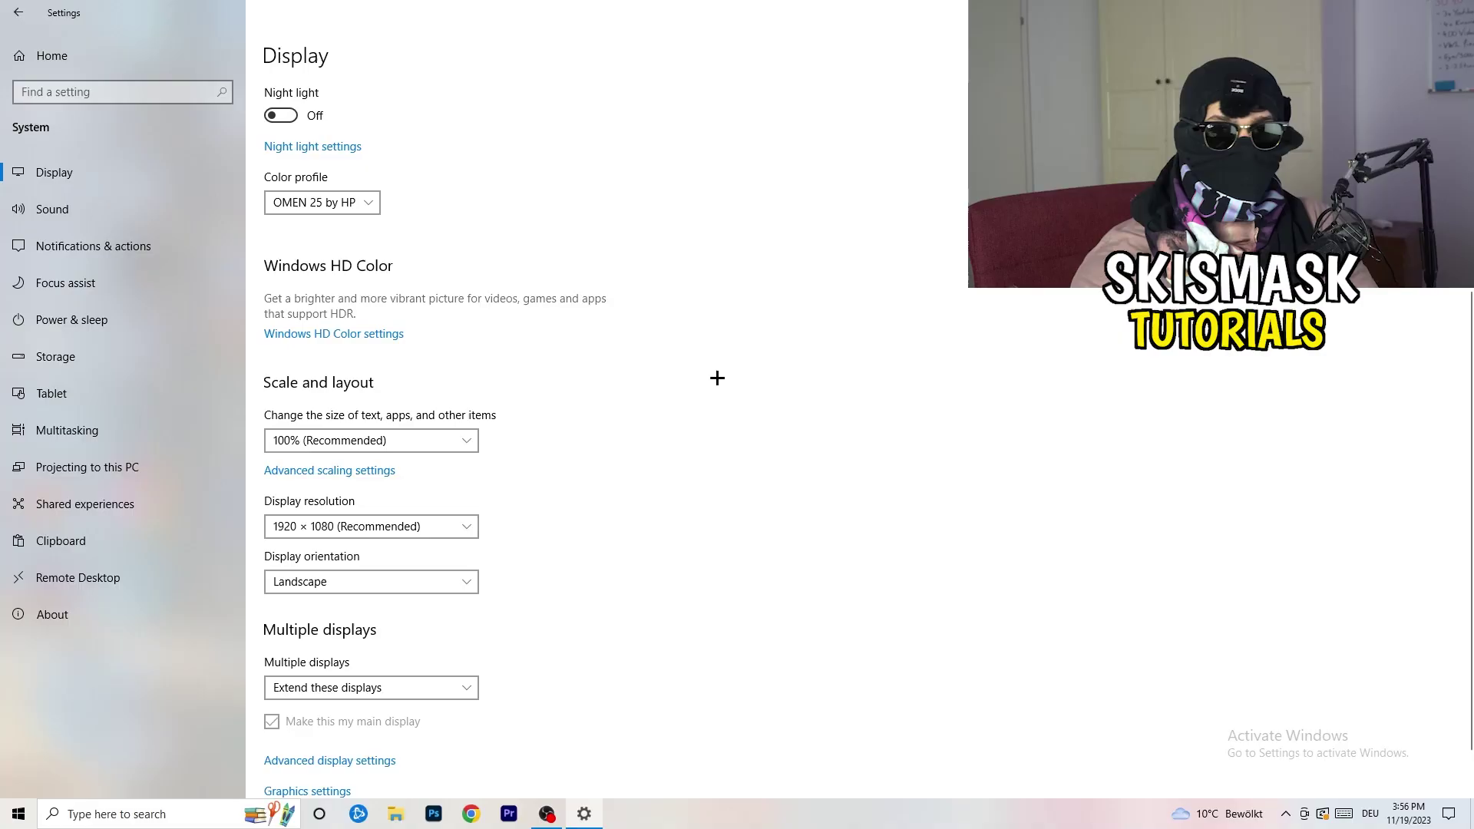
scroll(368, 437, "down", 1)
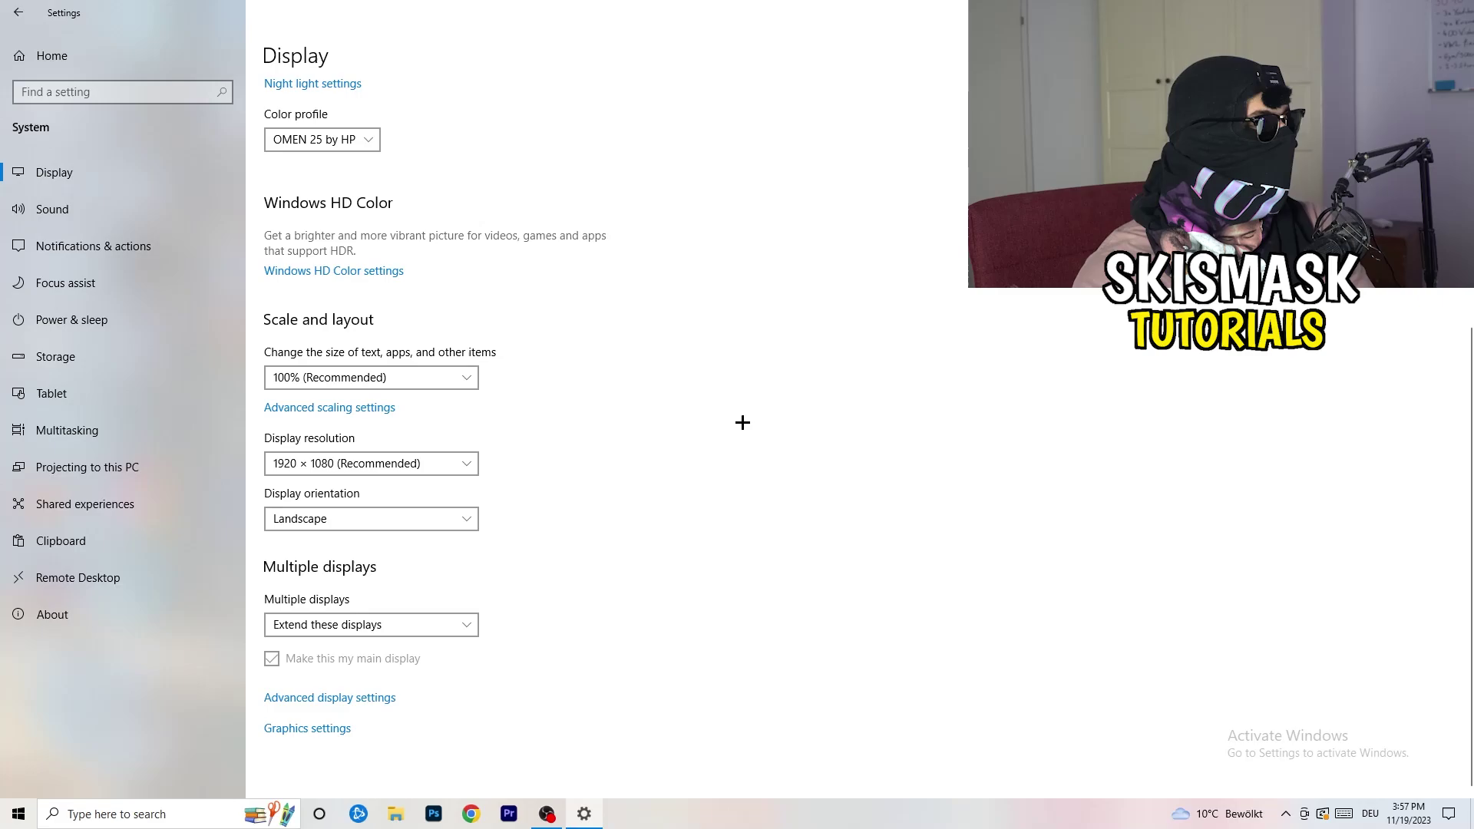
Look through the preferred and additional power plans reached from Power & sleep, and close Power Options without changing the plan
left_click(98, 321)
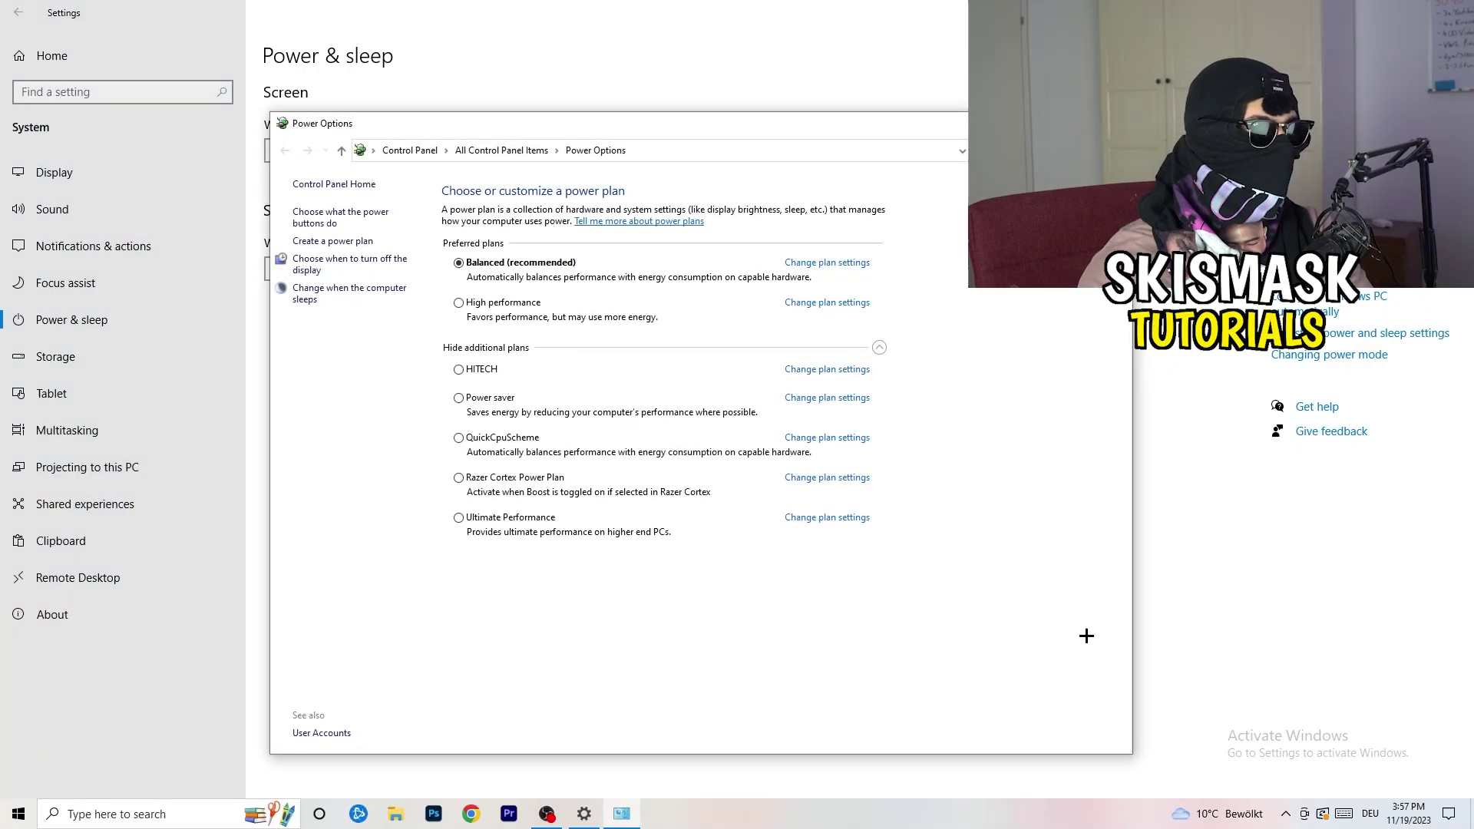
left_click(880, 348)
left_click(880, 349)
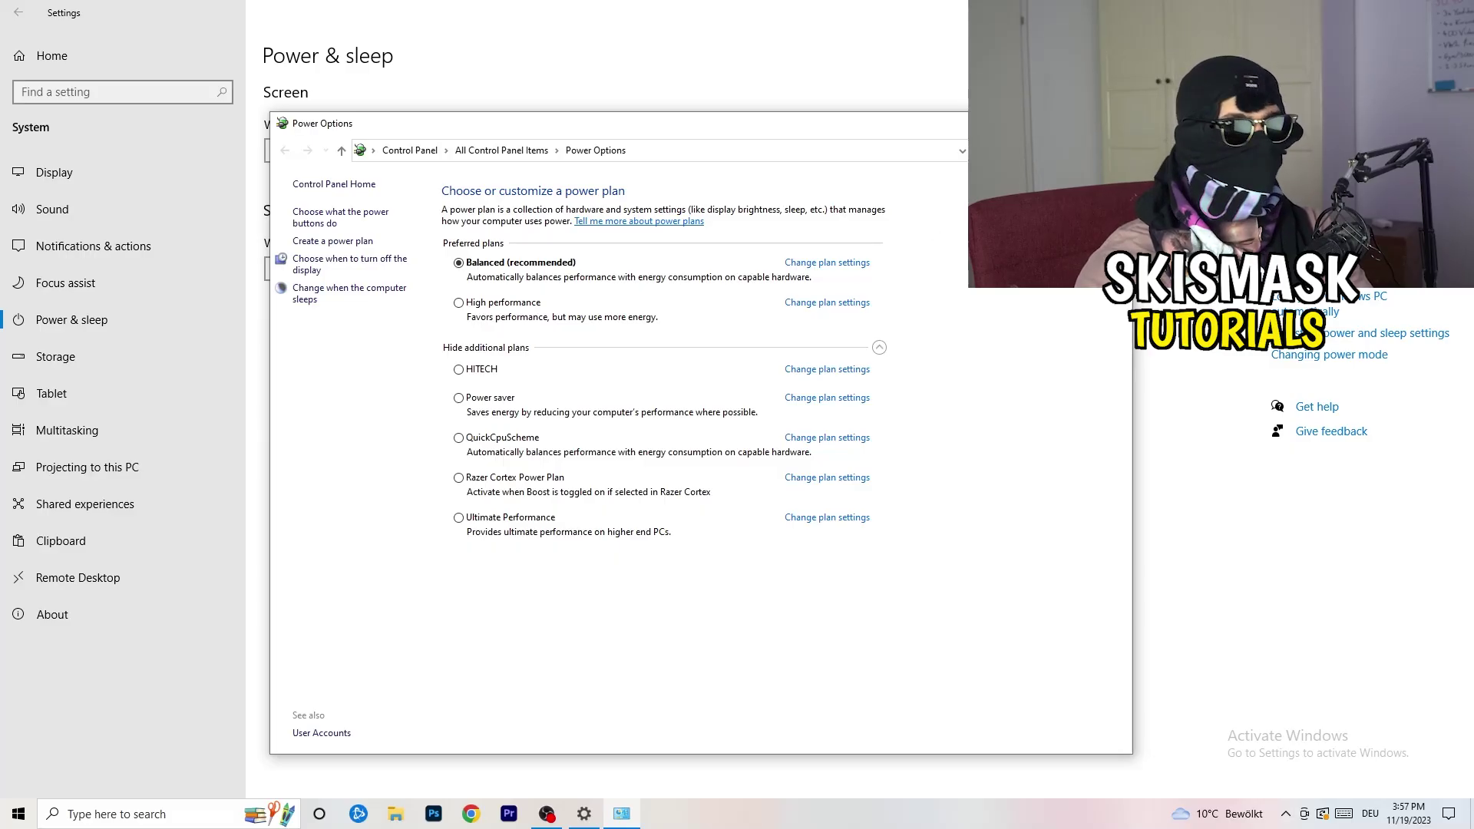
left_click(1115, 123)
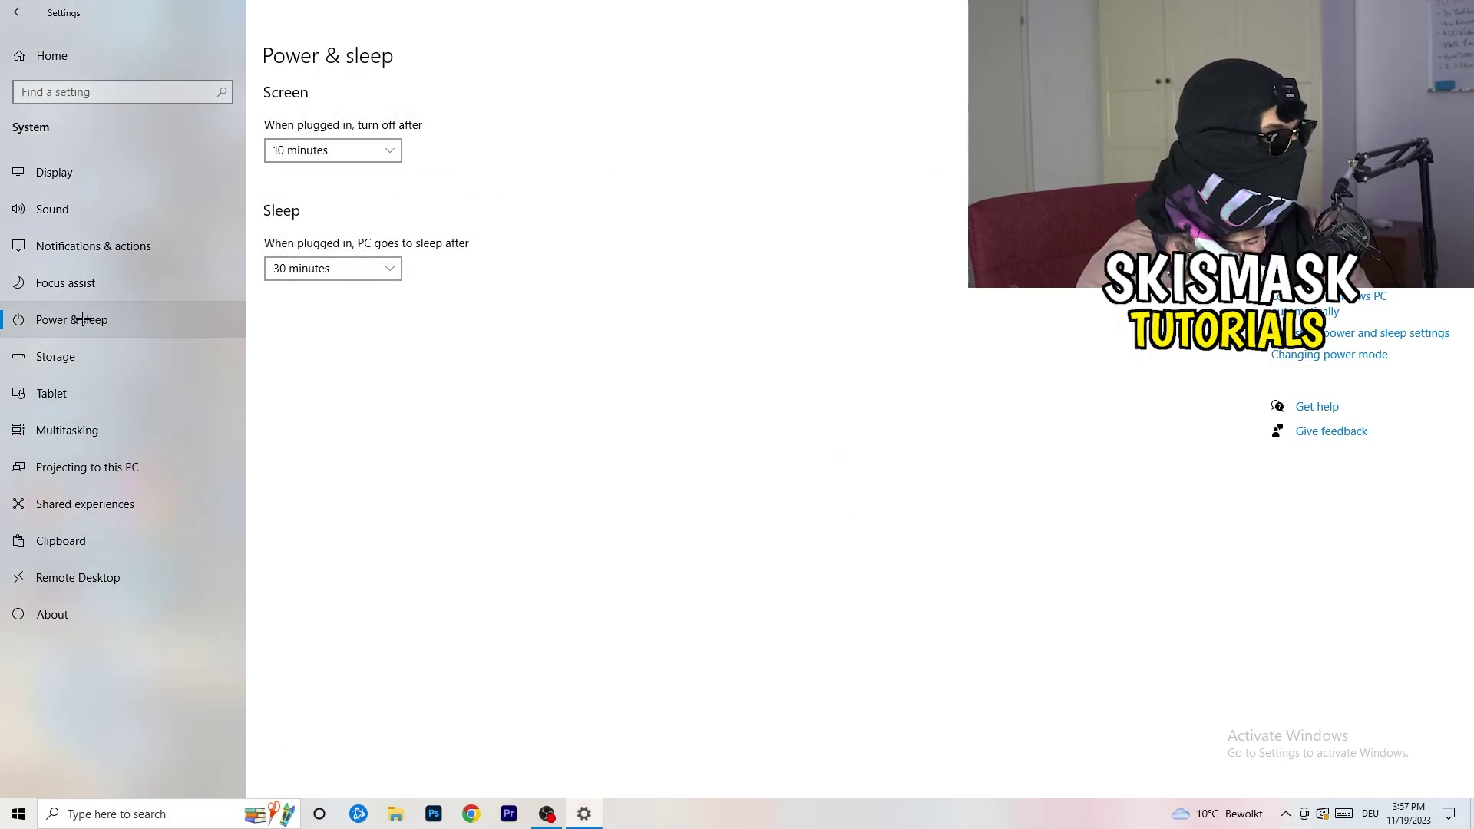
Review the Storage page and the Storage Sense schedule and cleanup options, and close Settings
left_click(90, 359)
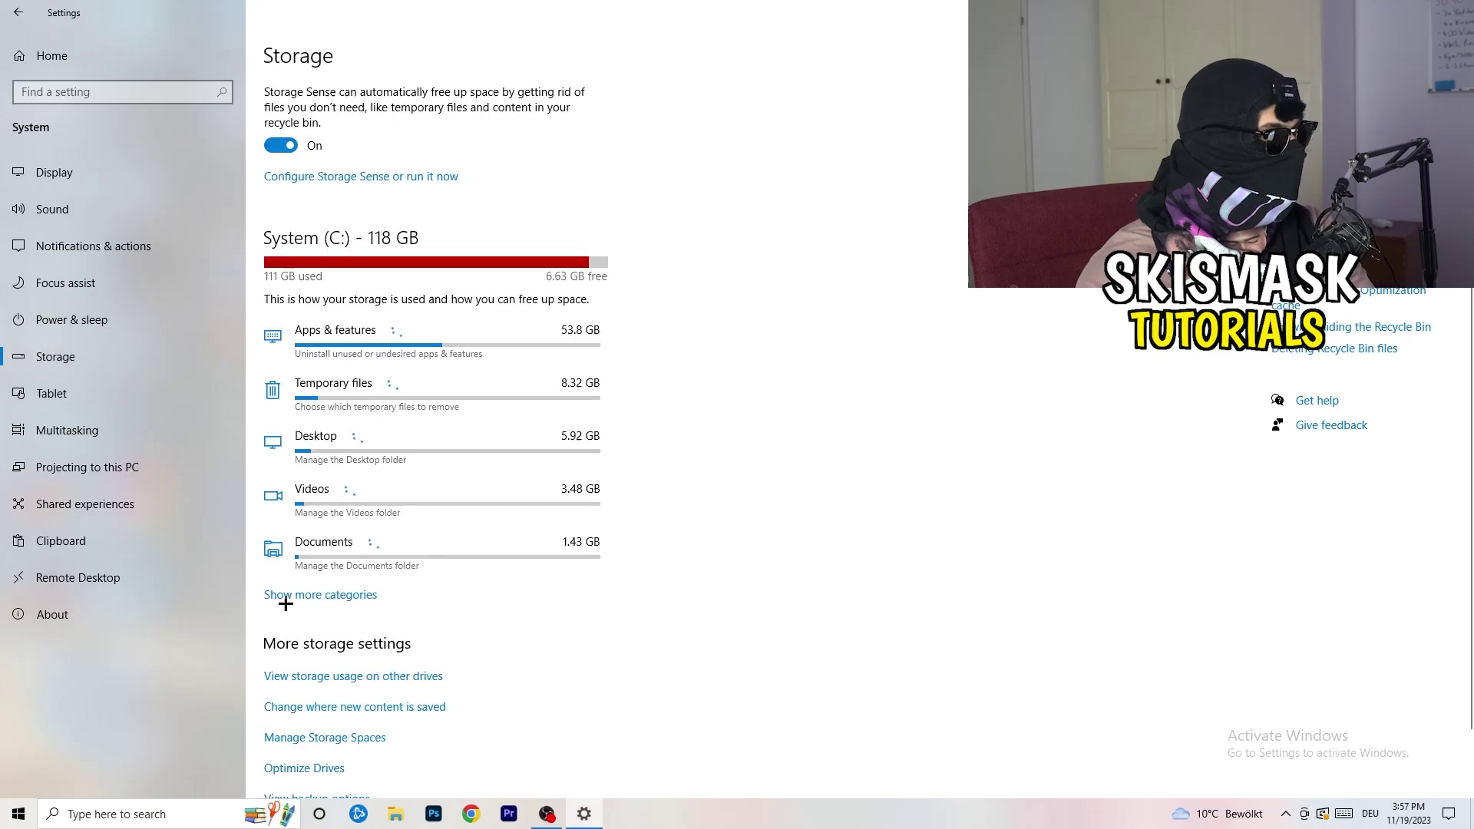
left_click(328, 182)
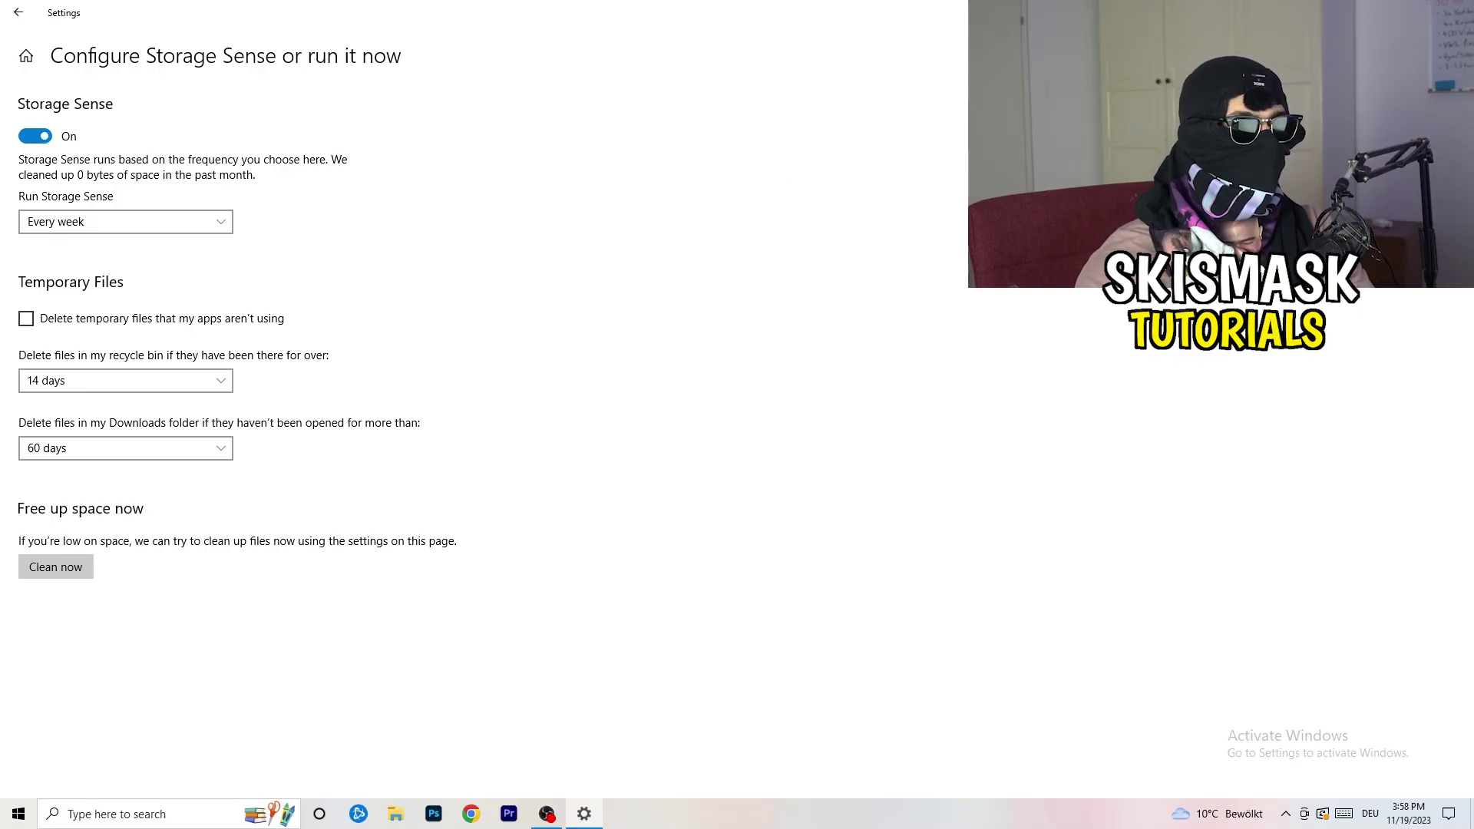
key("alt+F4")
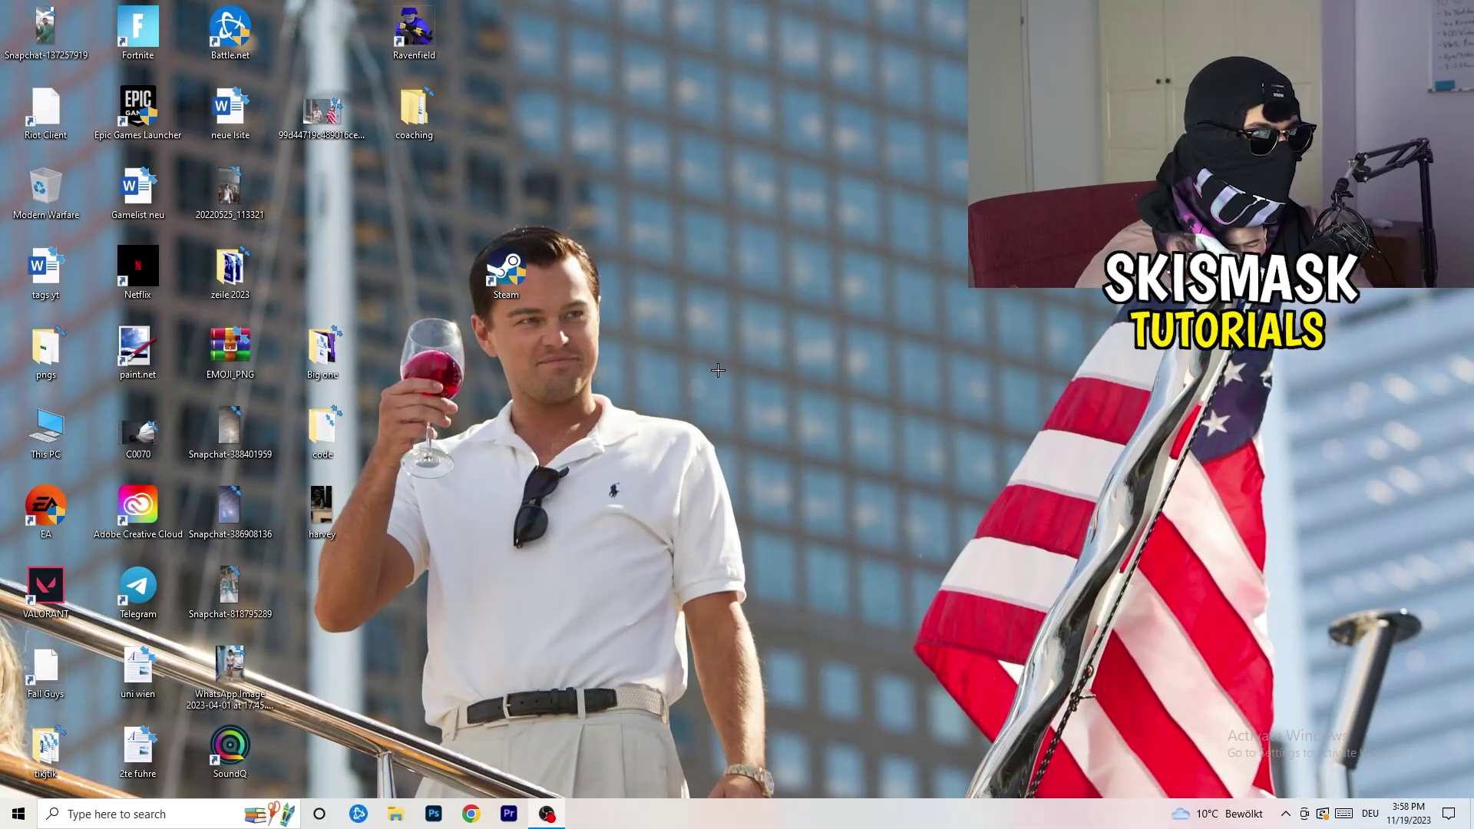